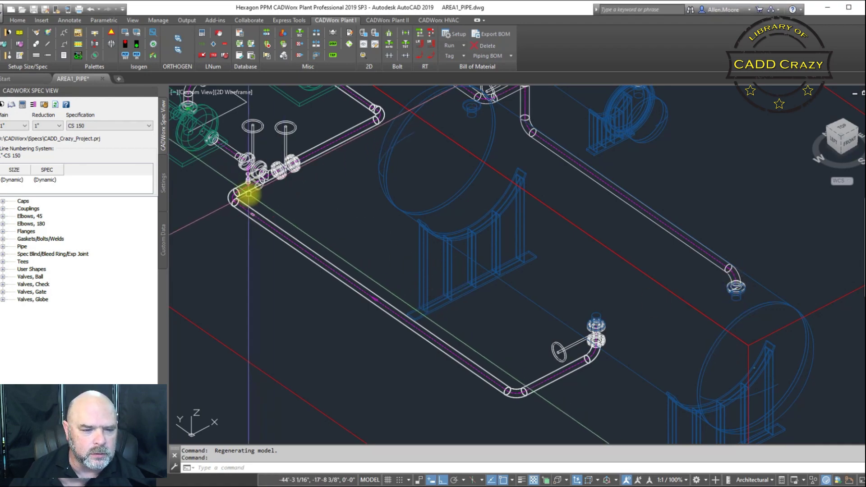
Zoom in on the 4"x1" sockolet and open its Component Edit properties.
scroll(248, 194, up, 10)
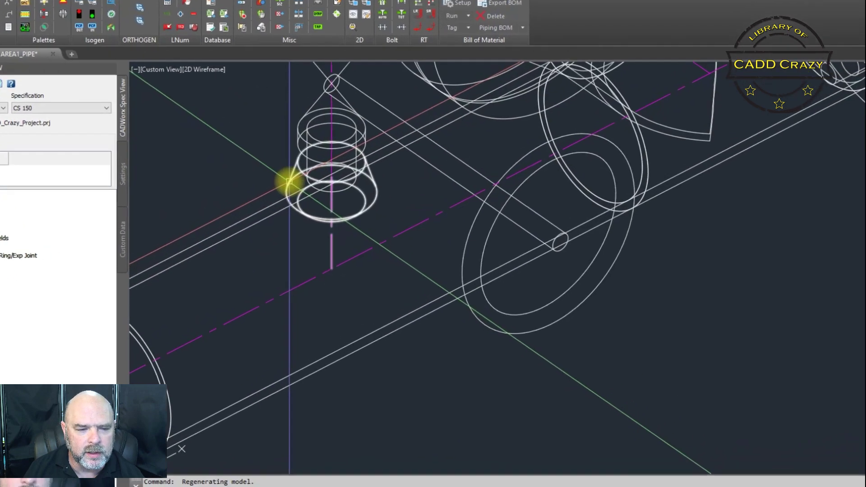
double_click(302, 201)
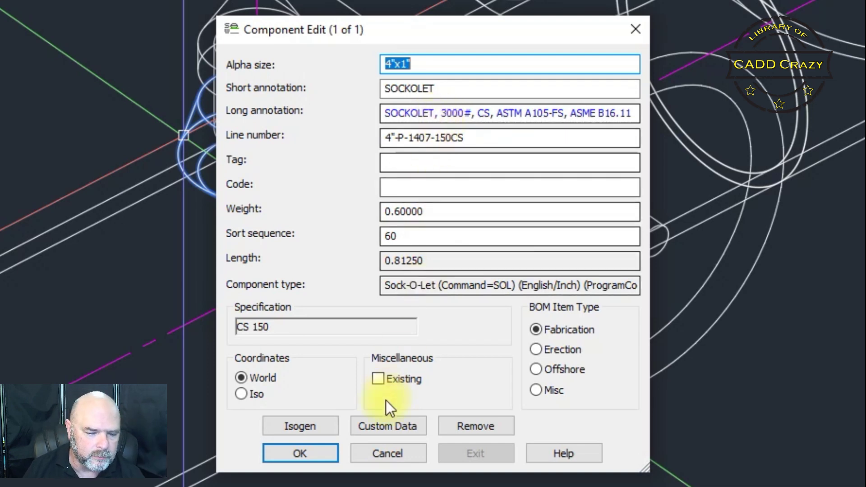
Close Component Edit and select the SOCKOLET entry under O-Lets in the Spec Editor.
click(386, 452)
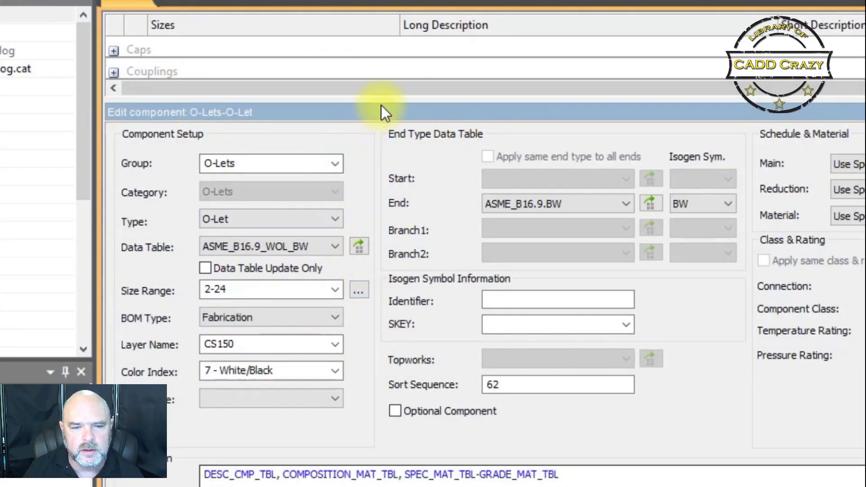
drag(383, 98, 379, 204)
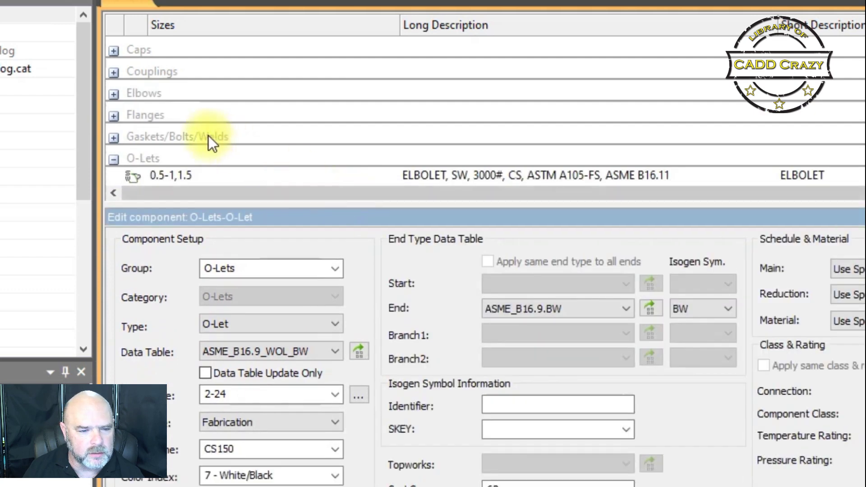
scroll(224, 142, down, 1)
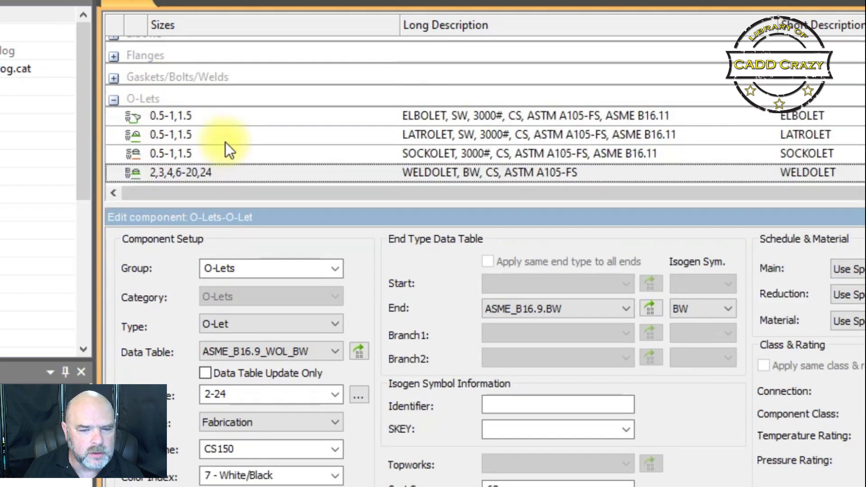
click(442, 155)
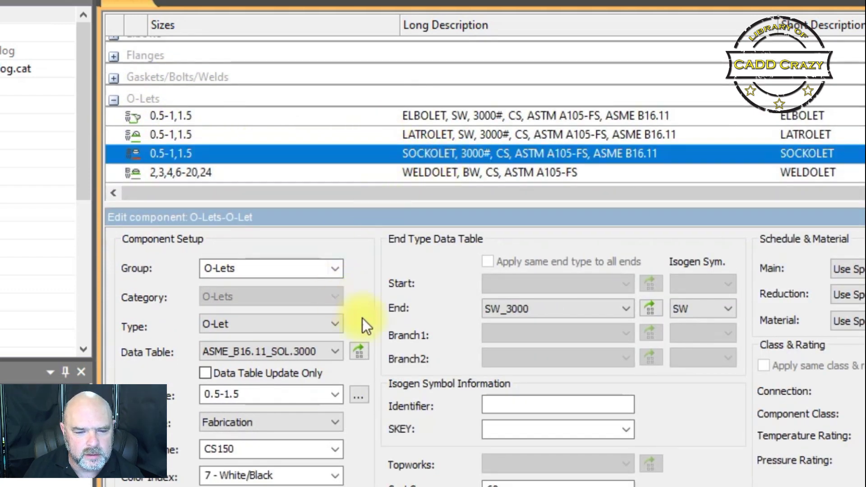
click(413, 306)
scroll(413, 306, down, 2)
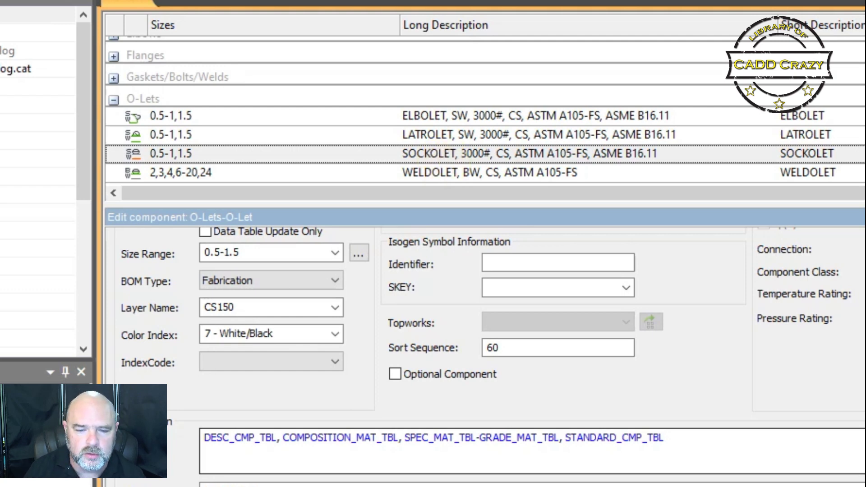
Replace DESC_CMP_TBL with 'SOL, CL3000' in the sockolet's long description and save the specification.
double_click(235, 448)
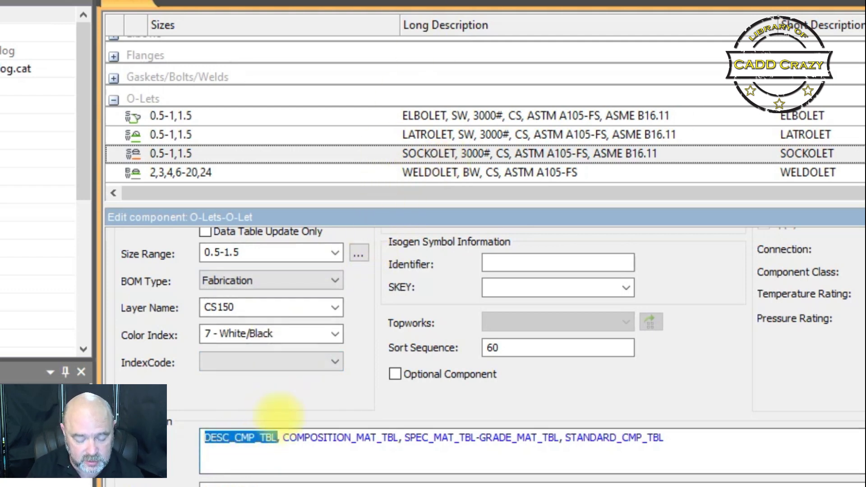
key(Delete)
text(S-O-)
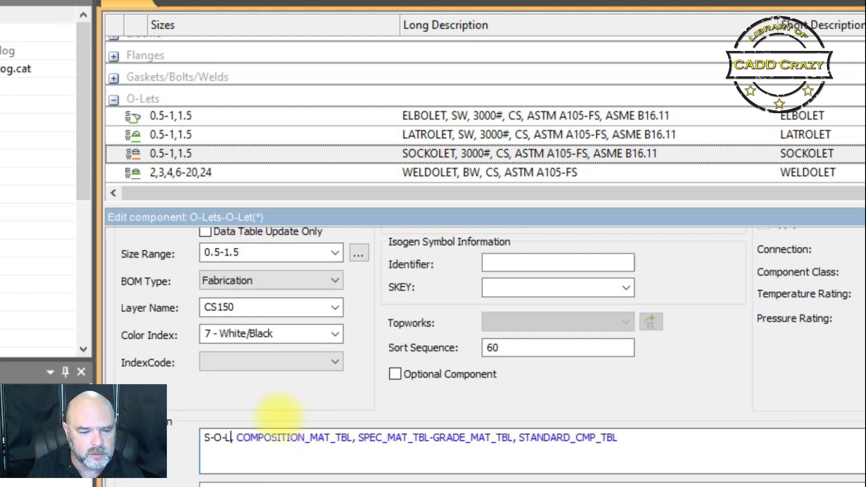
key(BackSpace)
key(BackSpace)
key(BackSpace)
text(OL, )
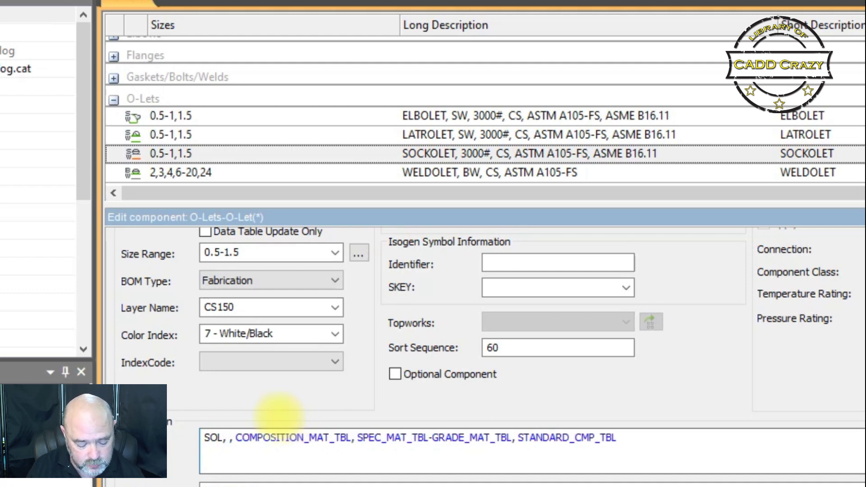
text(CL3000)
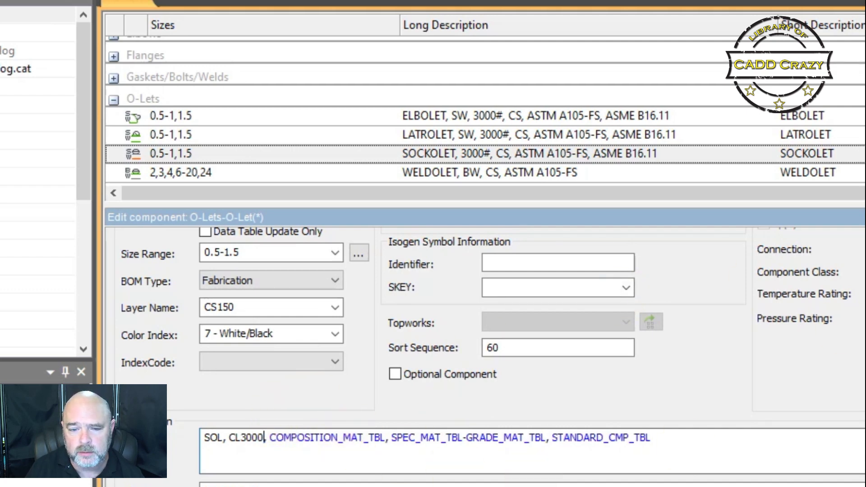
key(Tab)
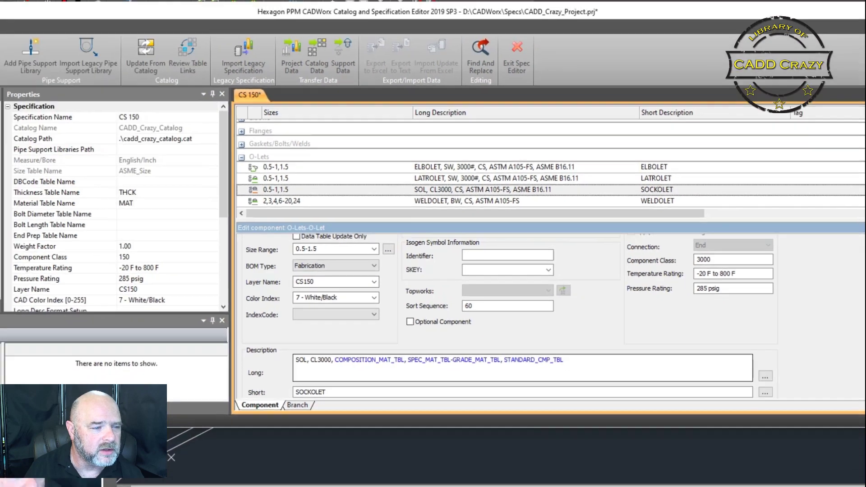
key(ctrl+s)
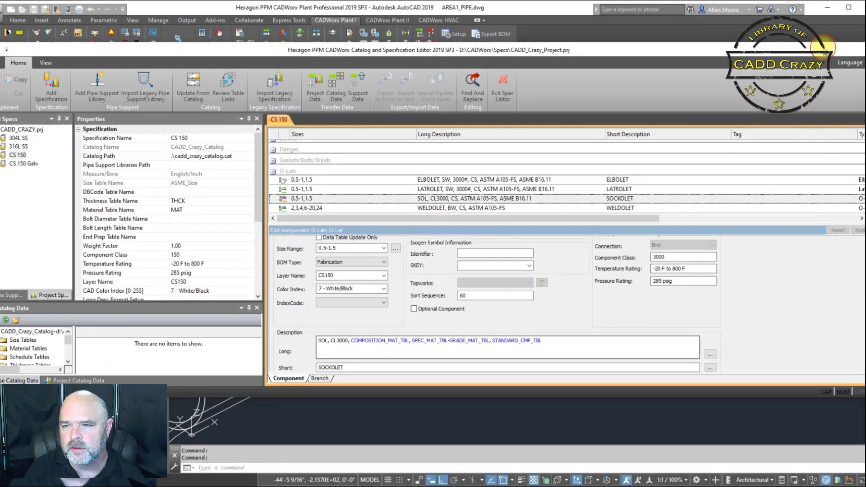
click(824, 50)
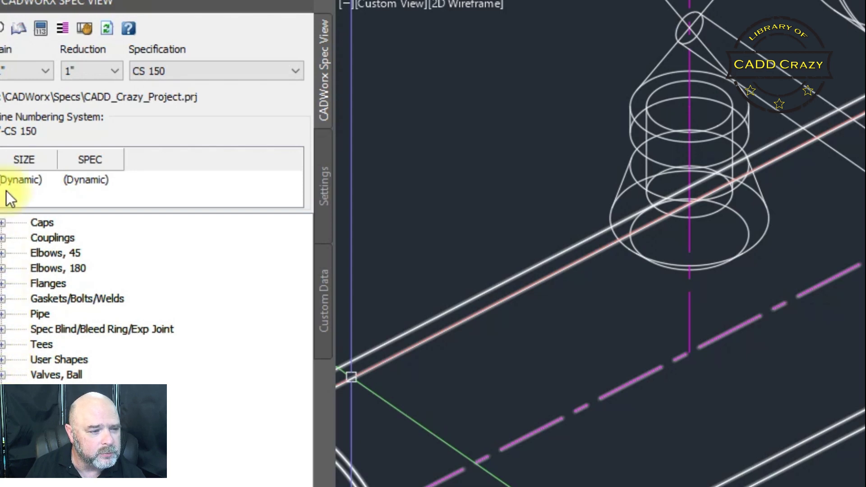
Set the Spec View reduction size to 3/4" with a main size that offers O-Lets.
click(19, 71)
click(10, 132)
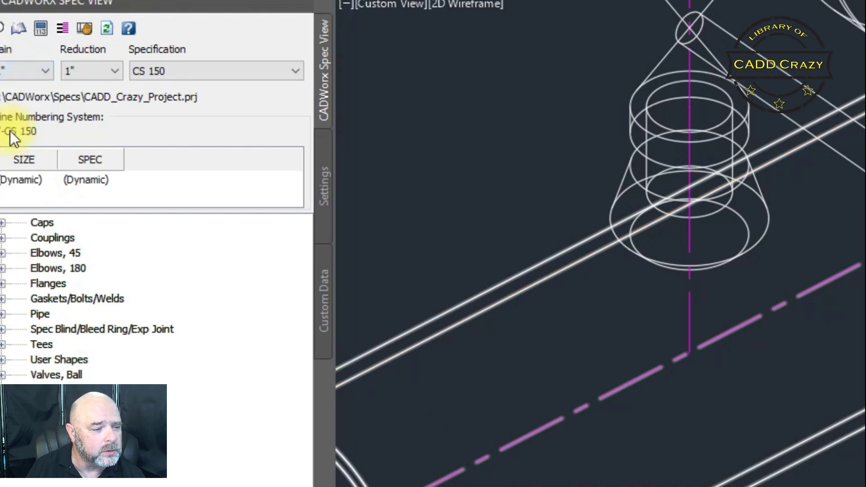
click(81, 73)
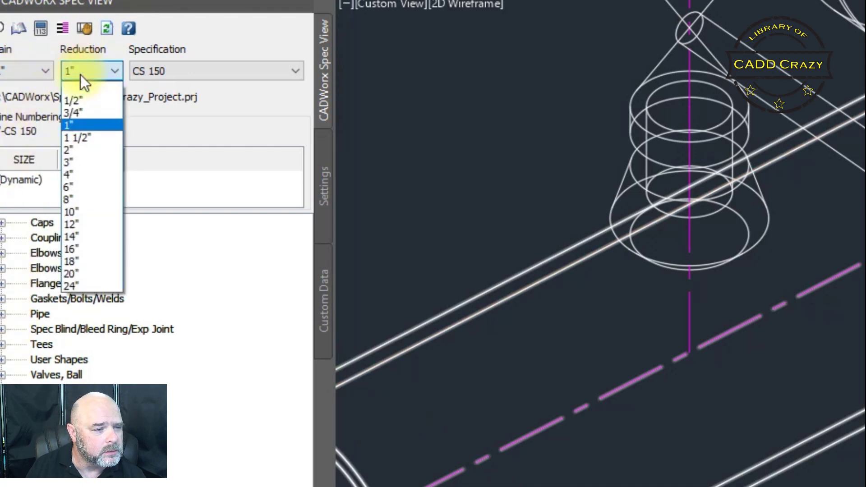
click(77, 113)
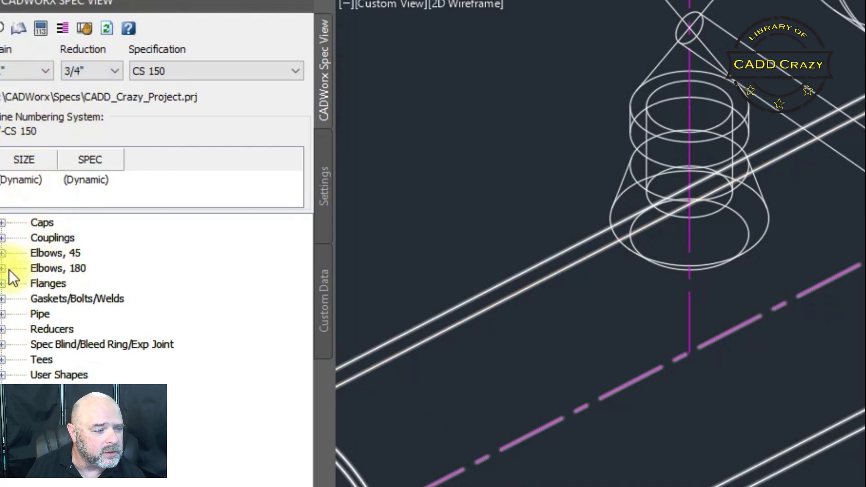
click(20, 72)
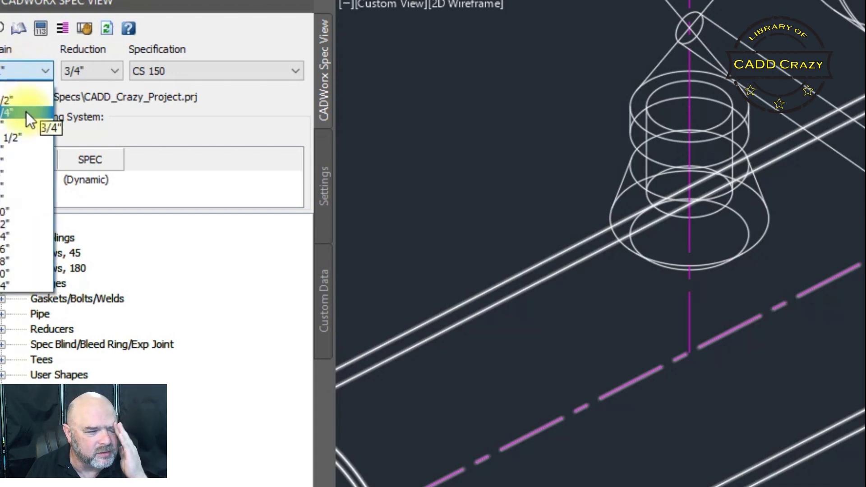
click(15, 170)
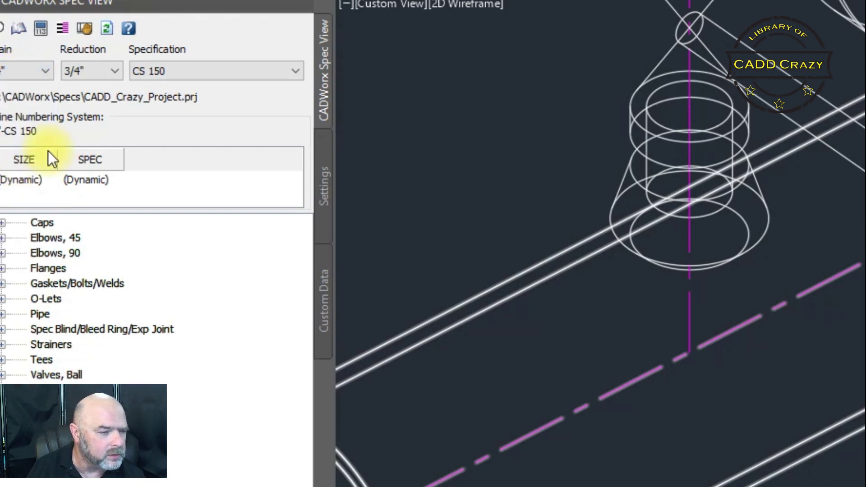
Expand O-Lets, reload the project specification, and reopen the sockolet's properties.
click(2, 298)
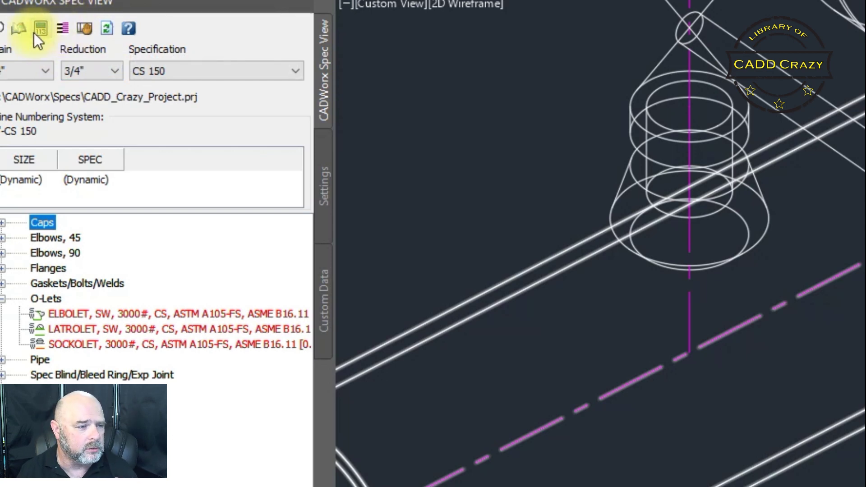
click(106, 29)
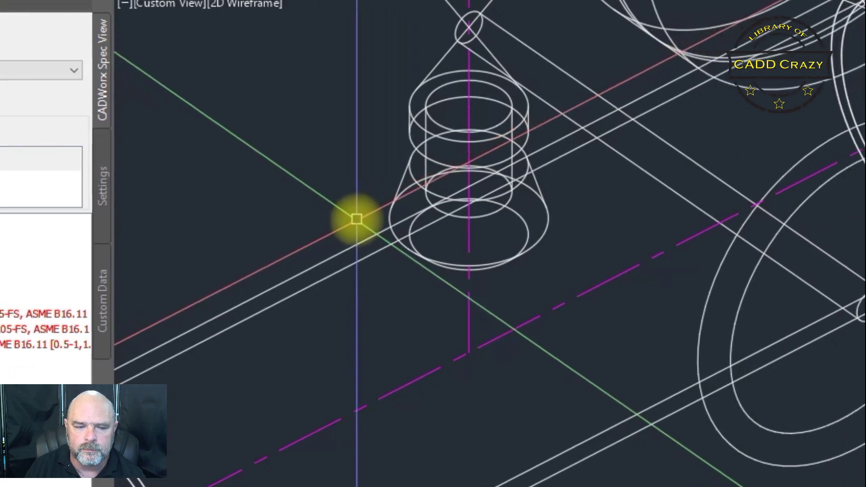
double_click(287, 201)
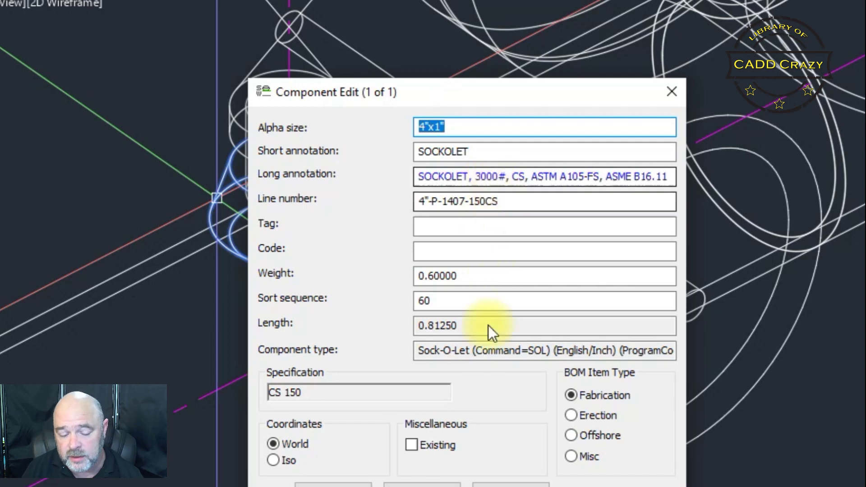
Convert the sockolet with CONVERTFROMPRJDATA, then reopen its properties showing the SOL, CL3000 annotation.
click(496, 485)
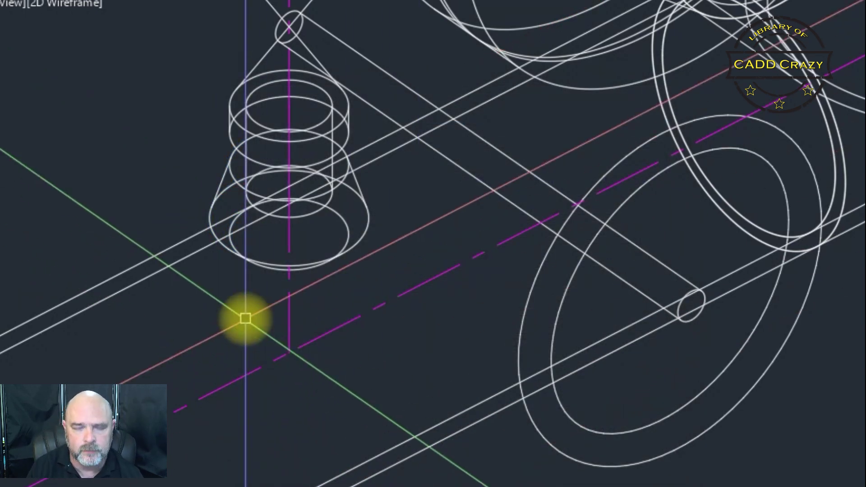
text(CON)
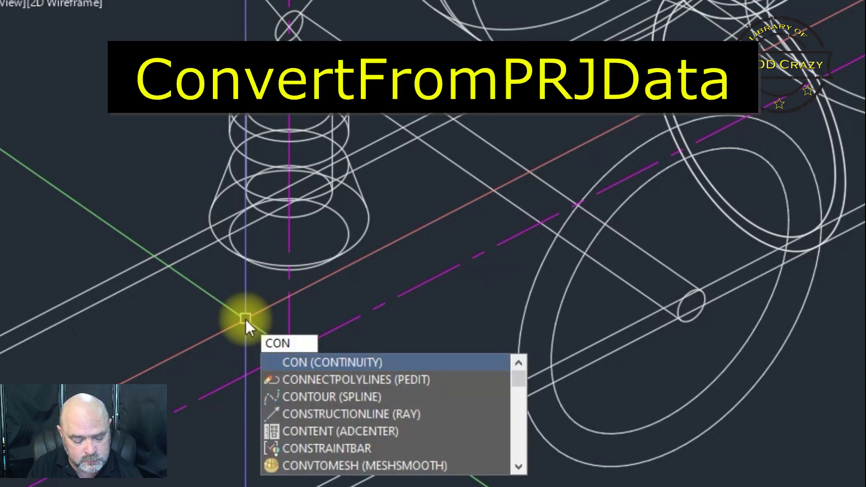
text(ERT)
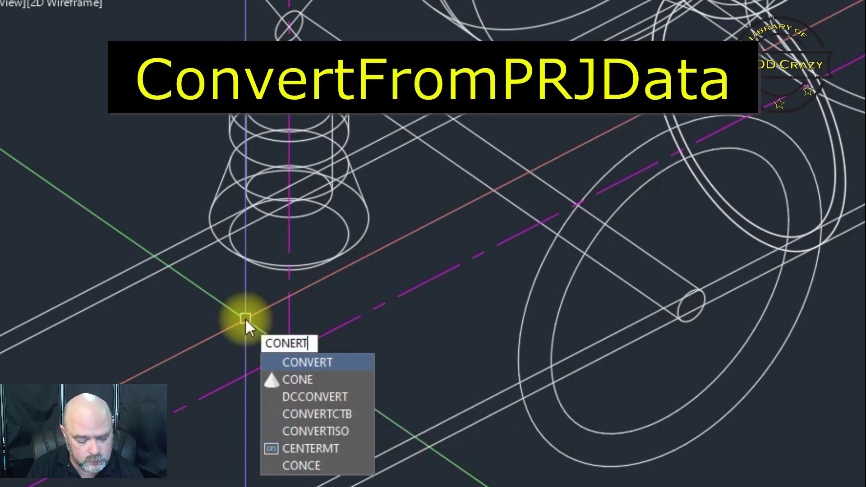
text(FROM)
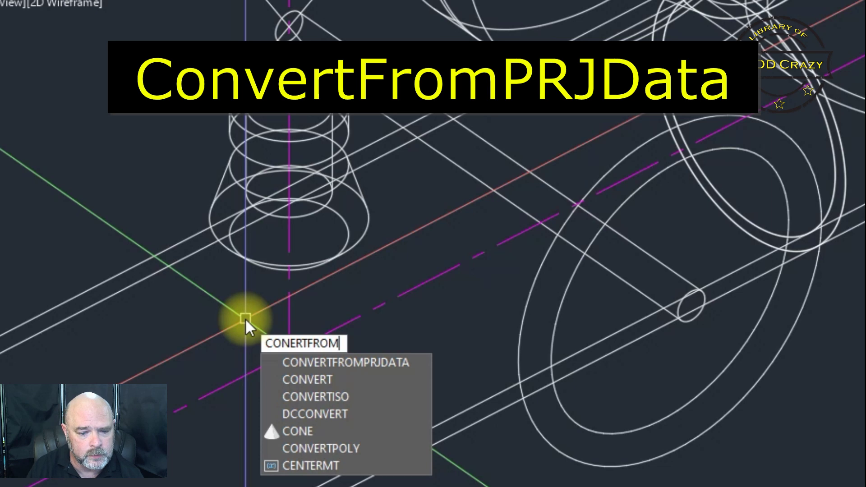
text(PR)
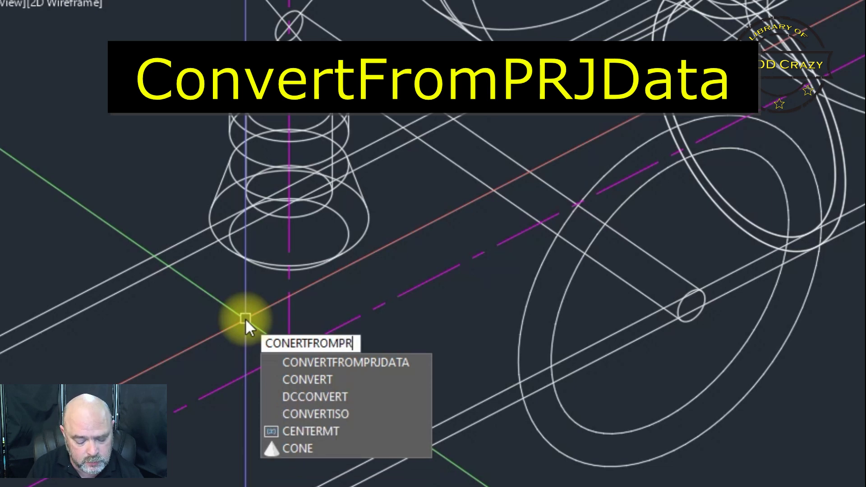
text(JDATA)
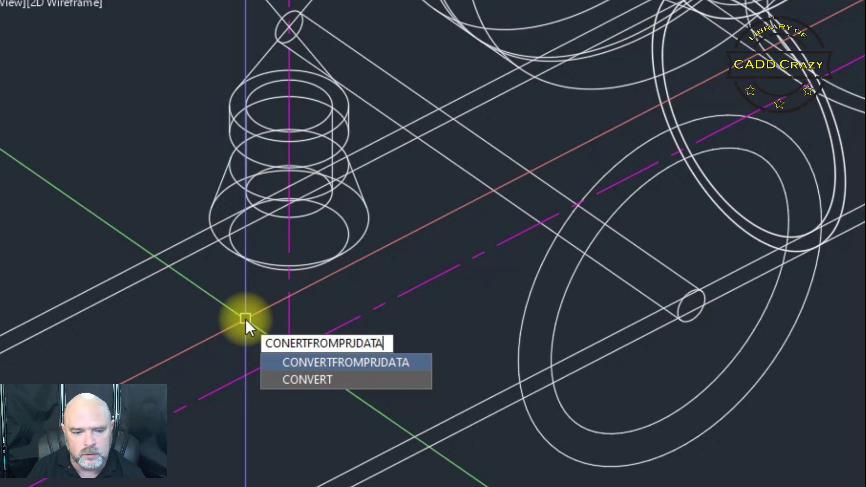
key(Return)
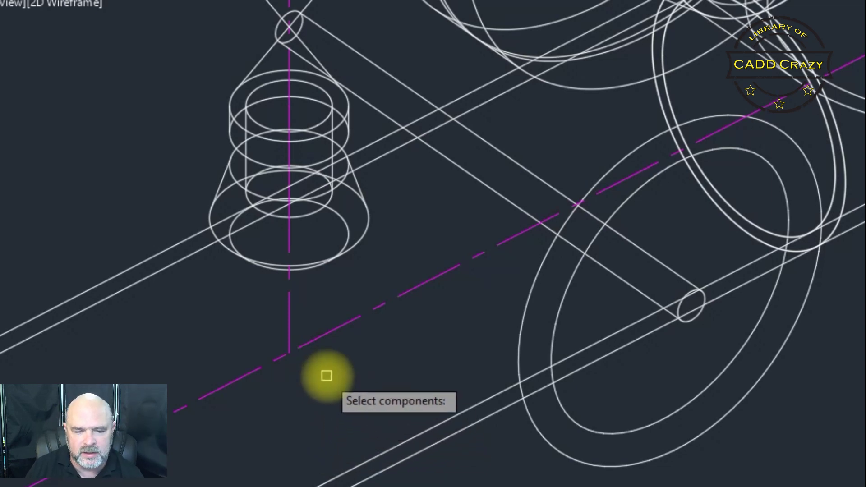
click(351, 246)
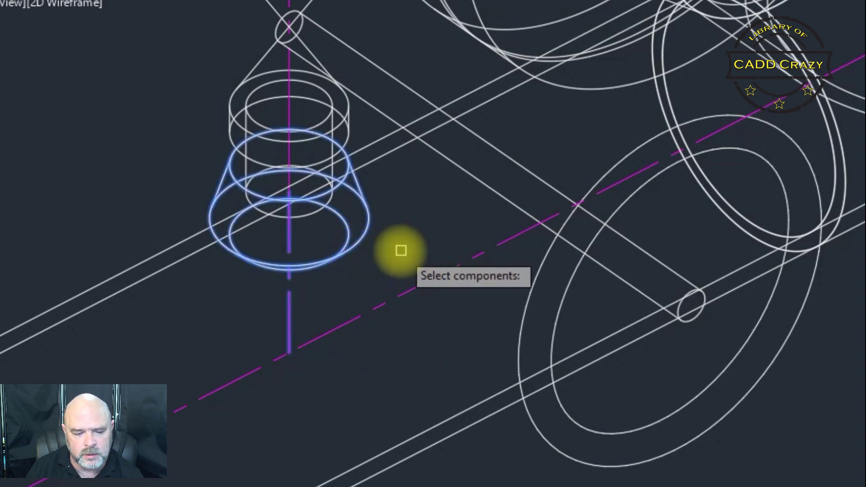
key(Return)
key(Return)
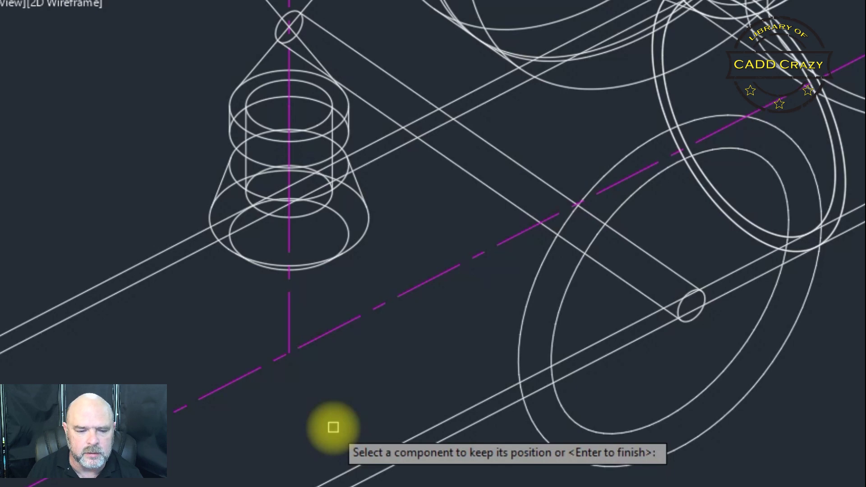
key(Return)
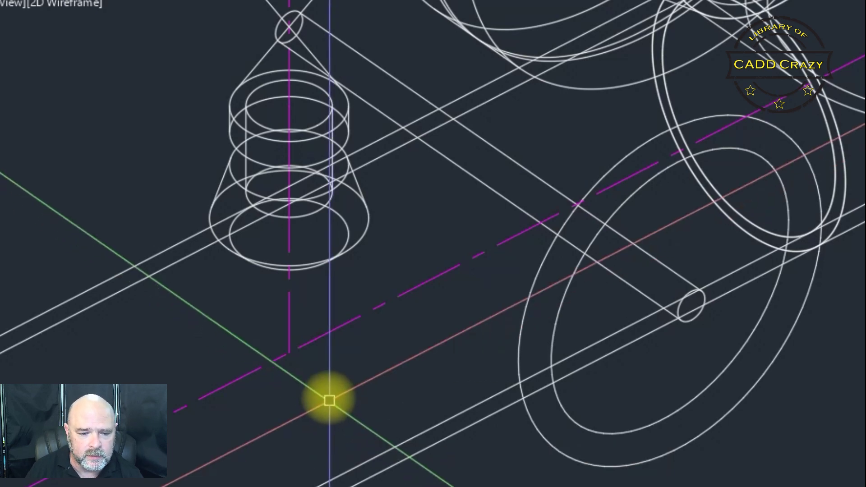
double_click(319, 262)
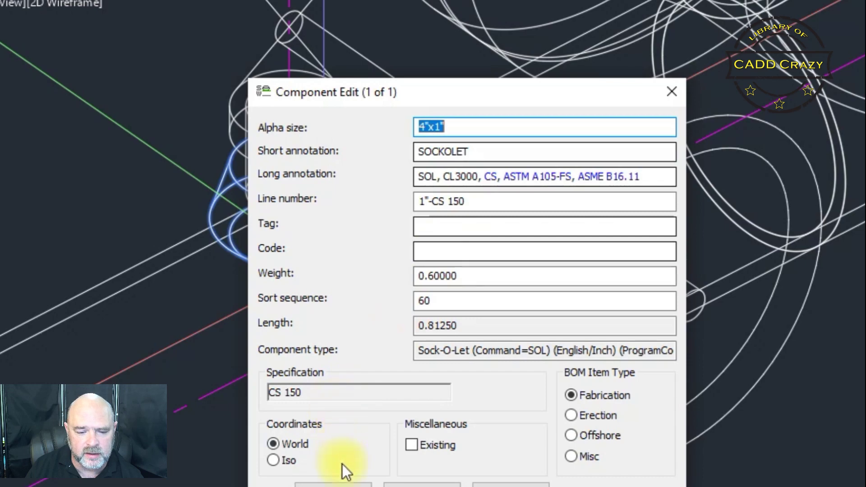
click(333, 481)
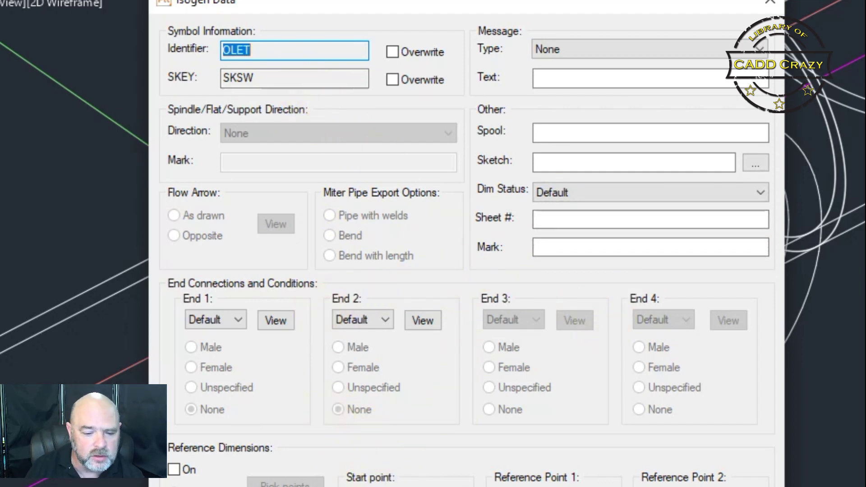
key(Return)
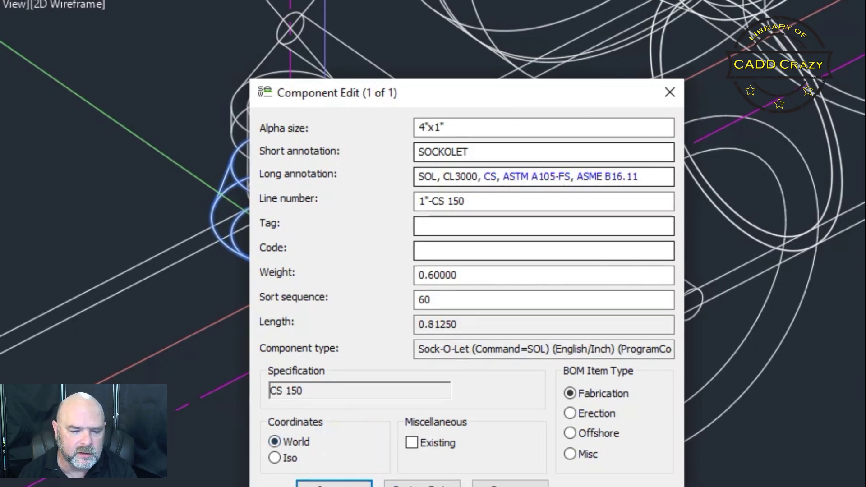
click(336, 486)
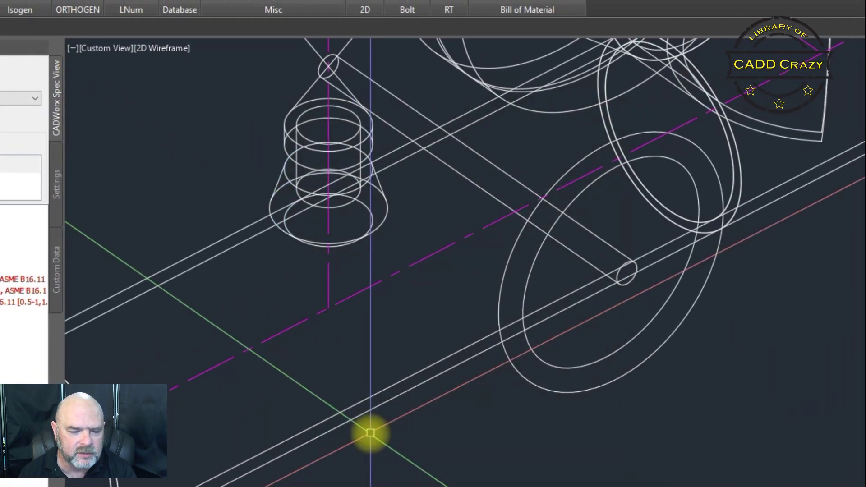
scroll(370, 432, down, 5)
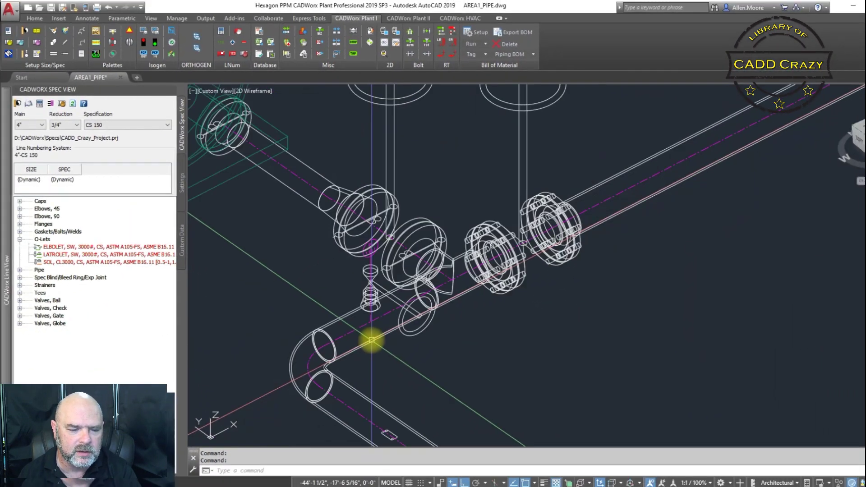
middle_drag(312, 418, 347, 385)
scroll(378, 318, up, 5)
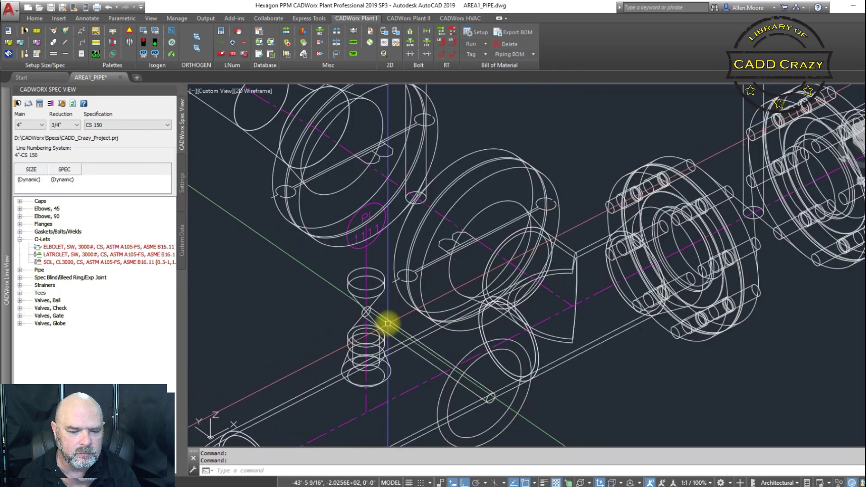
double_click(387, 319)
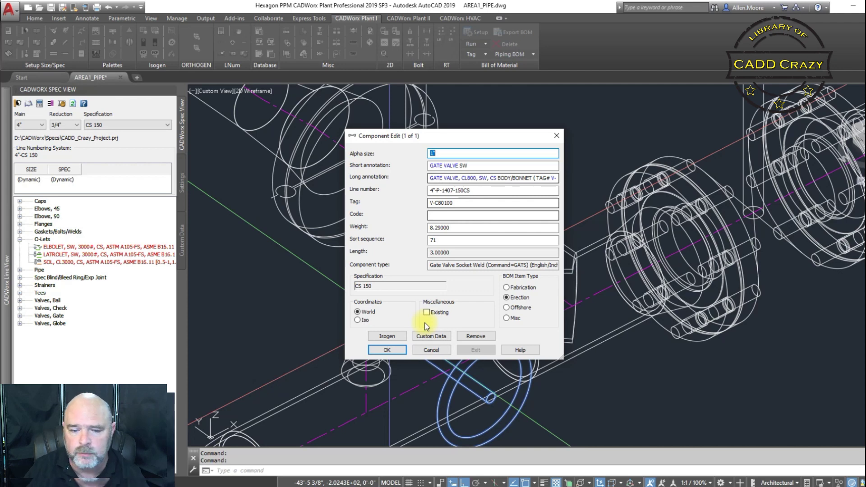
click(387, 350)
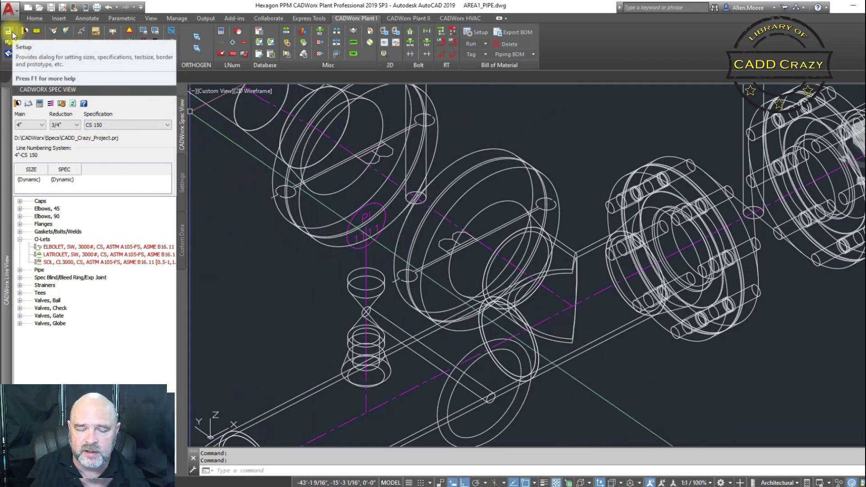
Select the Apply Change Data Rule in Plant Setup's Piping Rules and open its kept-data list.
click(9, 32)
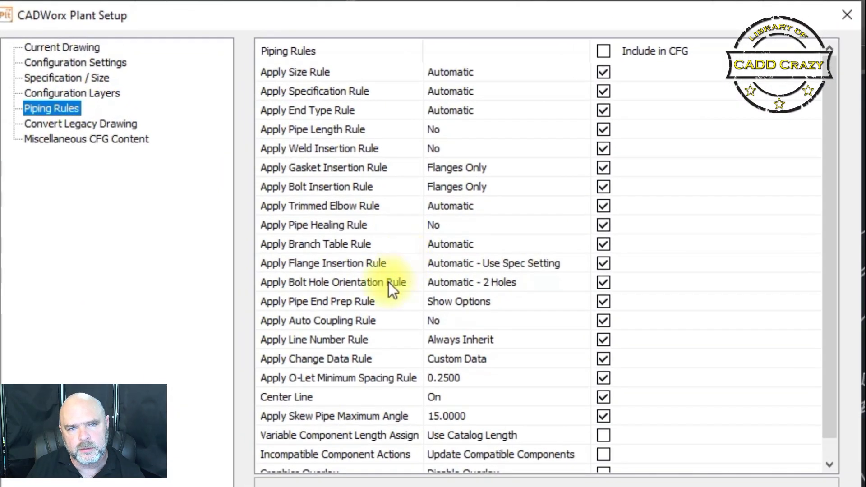
scroll(337, 334, down, 1)
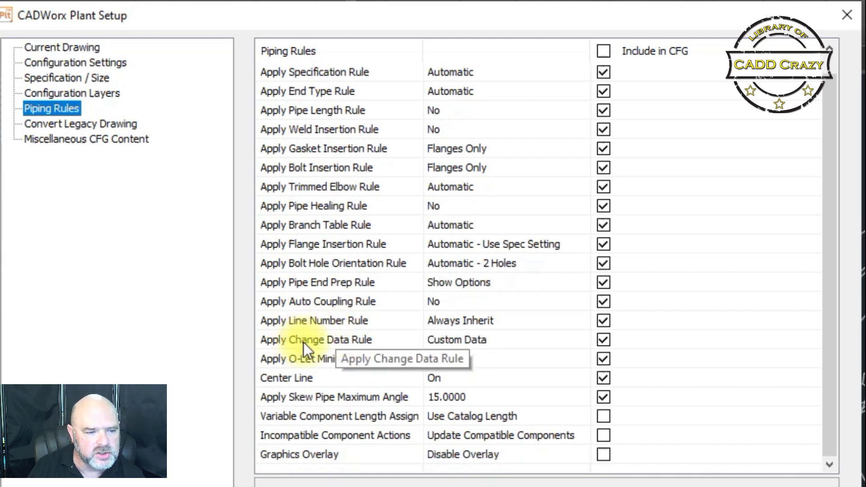
click(275, 339)
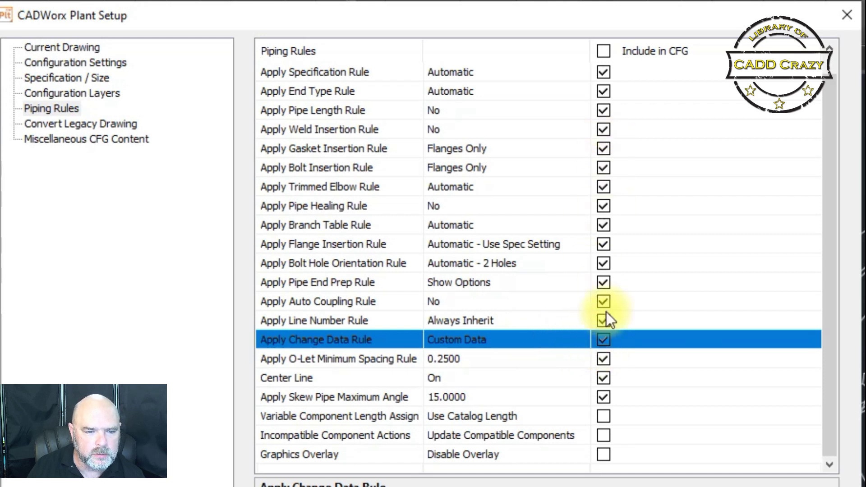
click(604, 340)
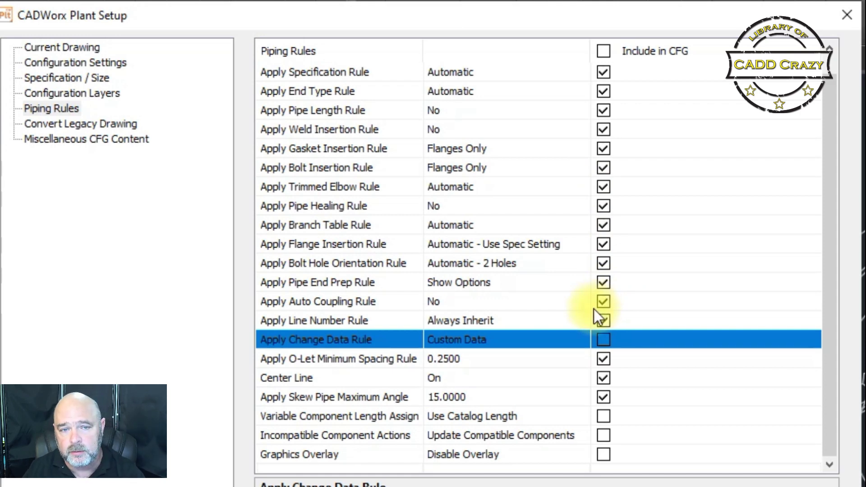
click(600, 337)
click(575, 338)
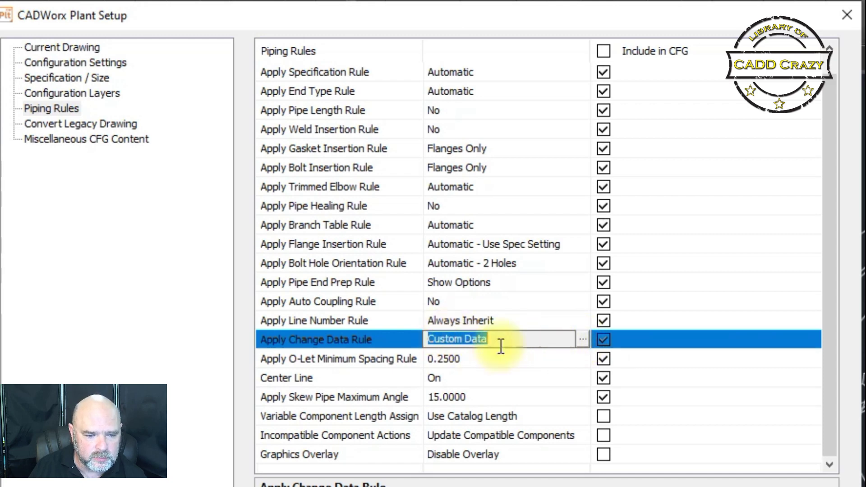
click(582, 341)
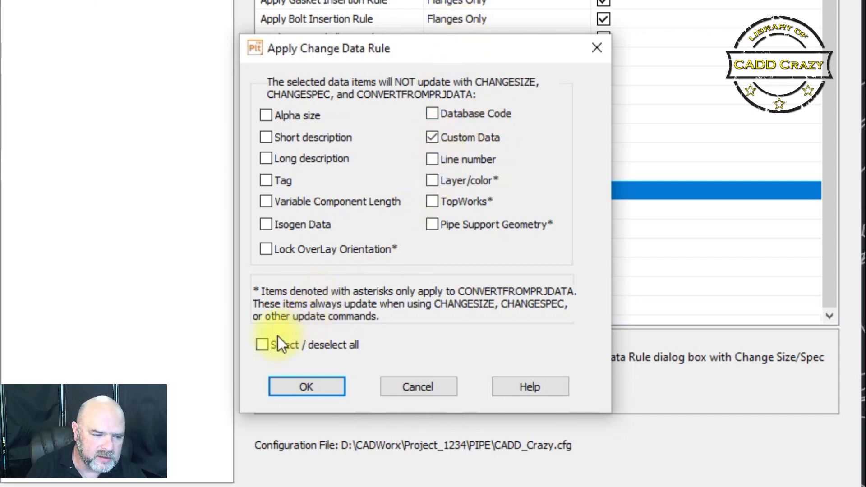
Keep all data items except Tag under the Change Data Rule, then save and close the setup.
click(265, 346)
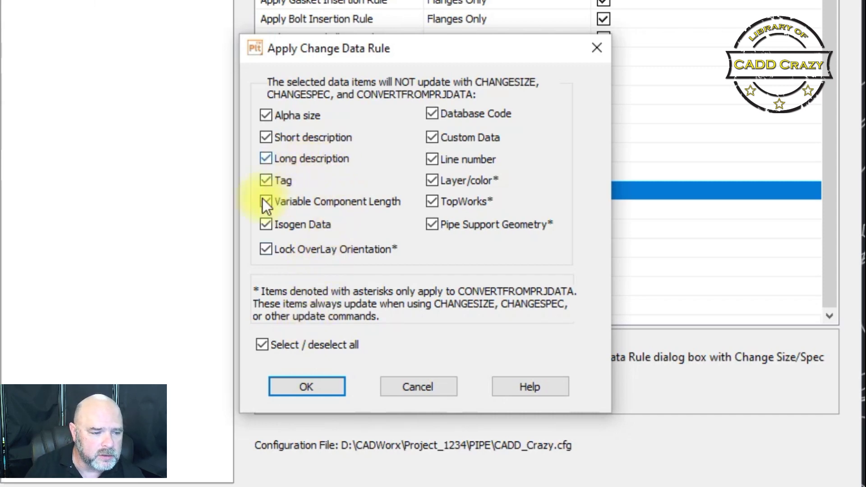
click(266, 179)
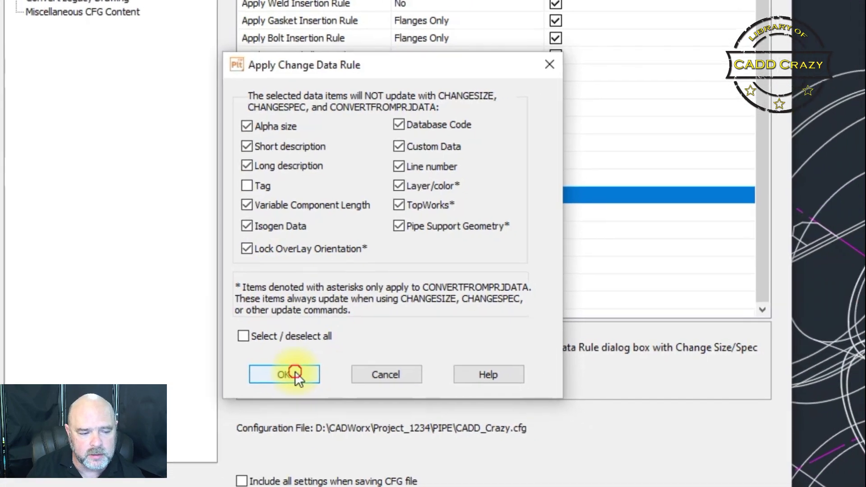
click(318, 386)
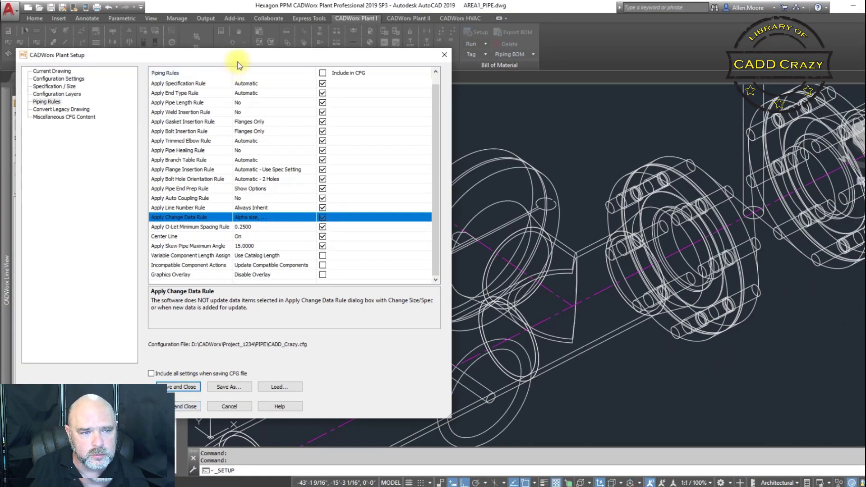
drag(238, 62, 354, 47)
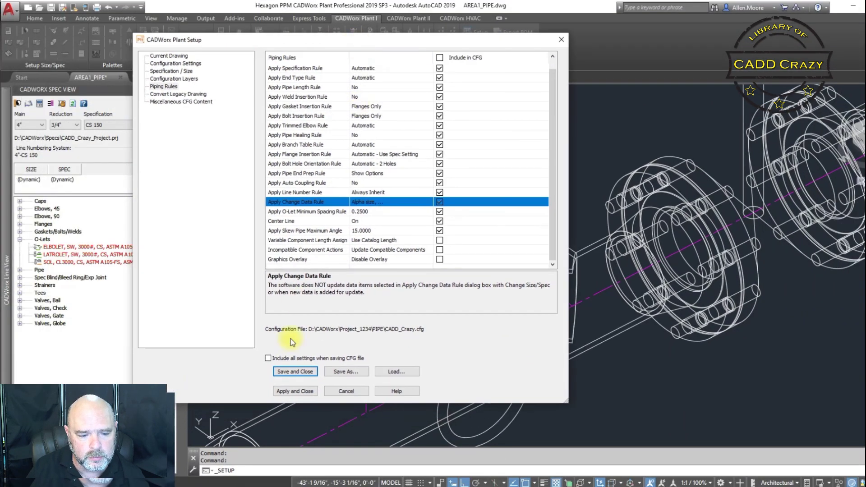
click(303, 374)
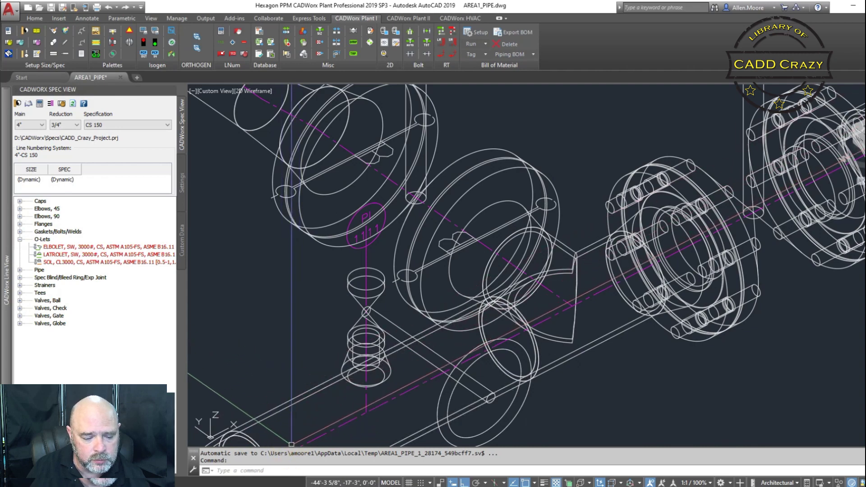
Put DESC_CMP_TBL, copied from the WELDOLET, back at the start of the SOCKOLET long description.
click(294, 472)
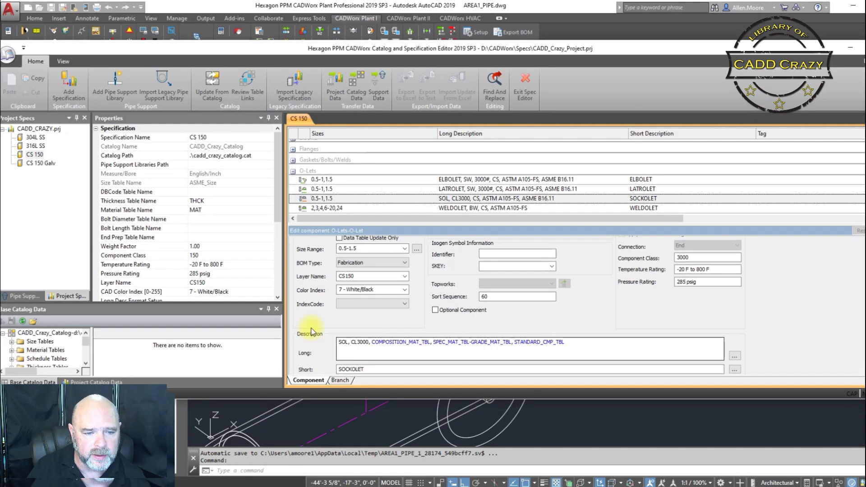
click(358, 208)
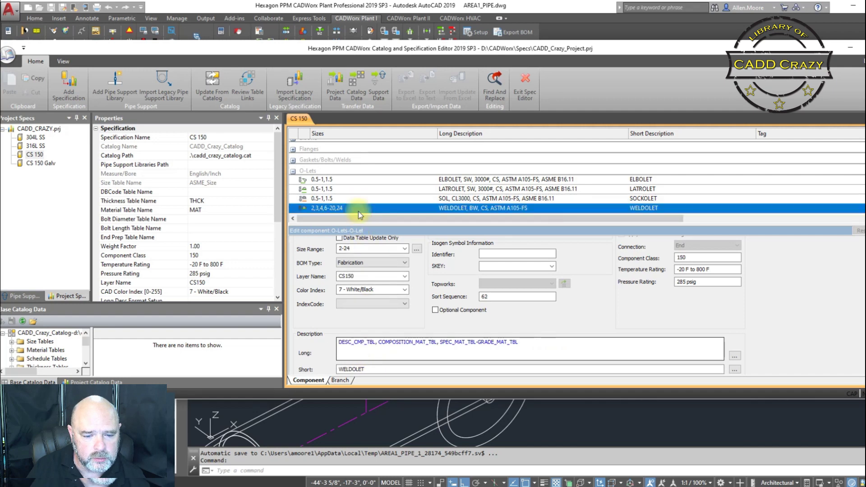
double_click(370, 343)
key(ctrl+c)
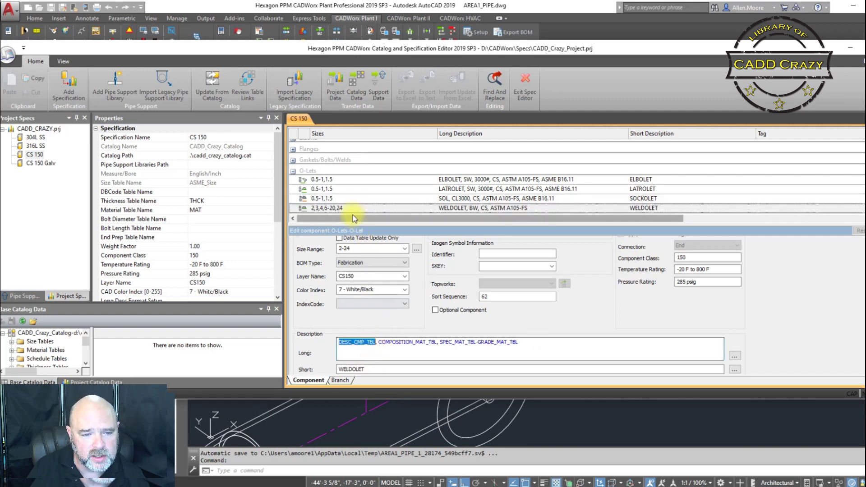
click(345, 199)
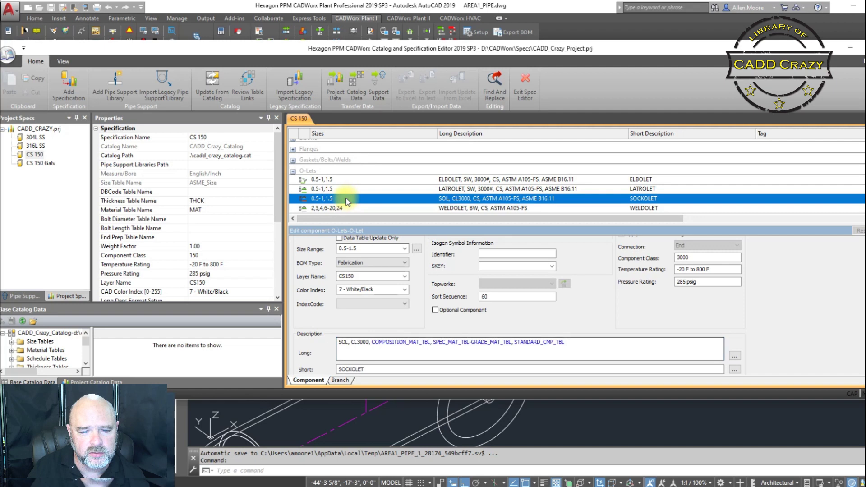
click(368, 344)
drag(369, 343, 321, 342)
key(ctrl+v)
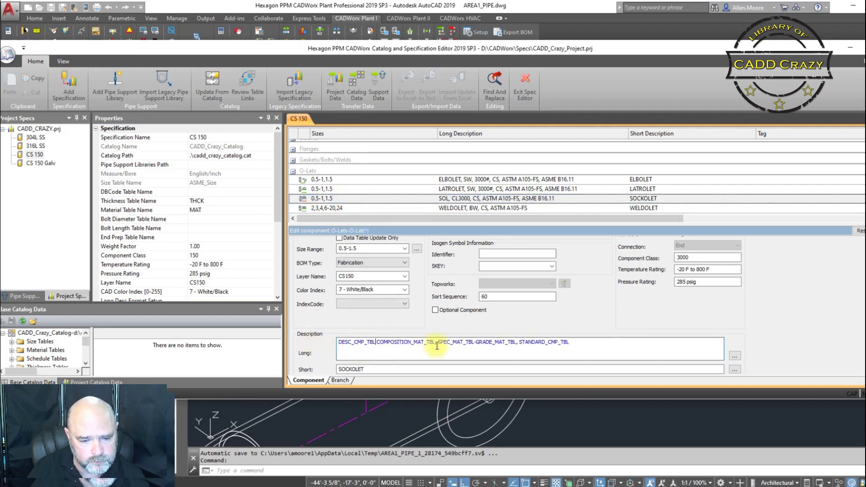
text(,)
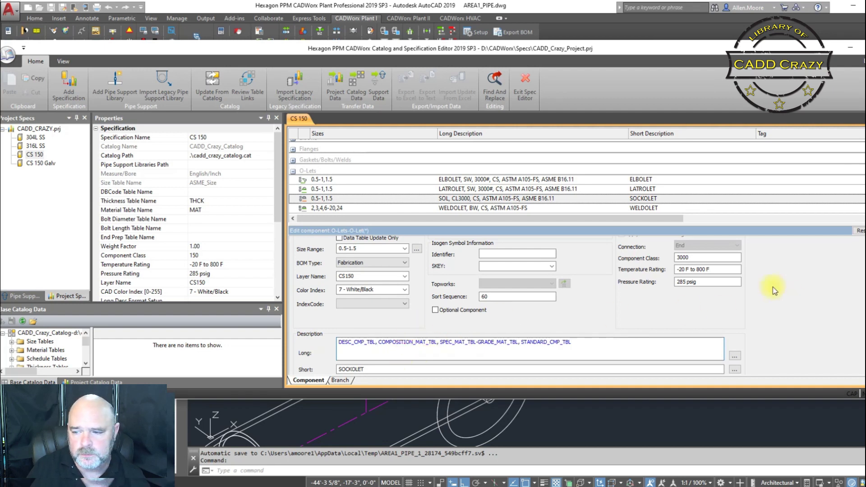
click(671, 212)
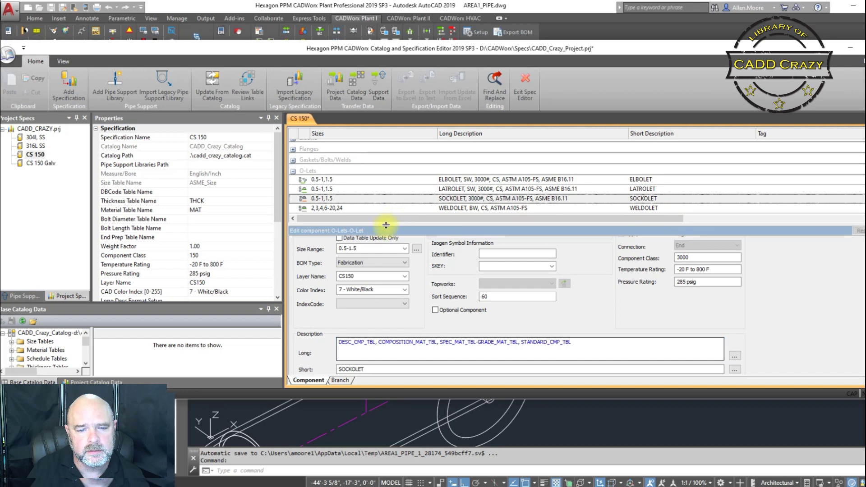
Set the sockolet's tag to SOL1001 and save the CS 150 specification.
scroll(455, 282, down, 1)
scroll(455, 282, down, 1)
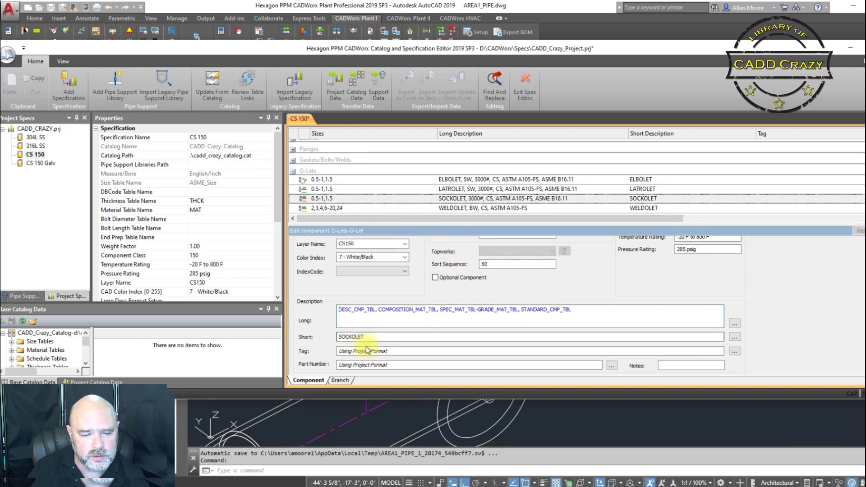
click(394, 351)
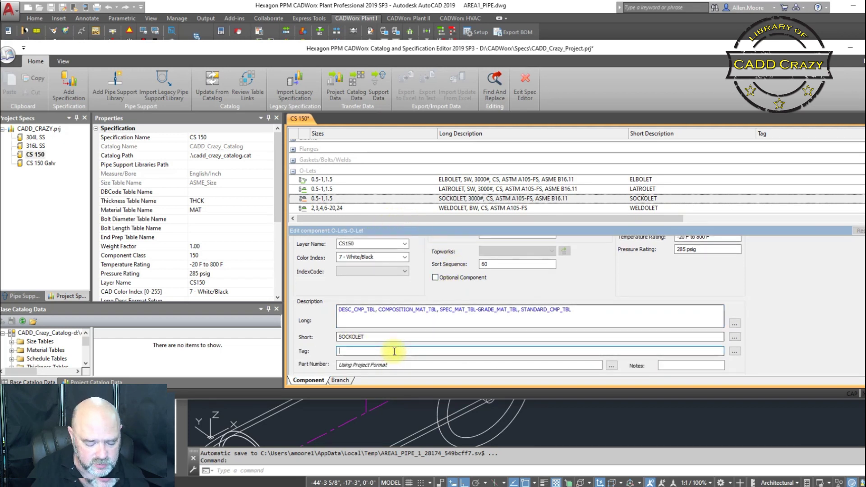
text(SOL)
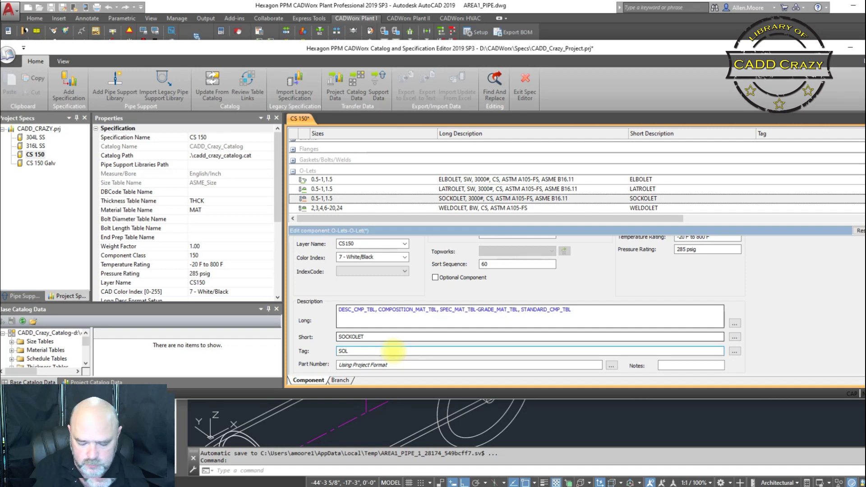
text(1001)
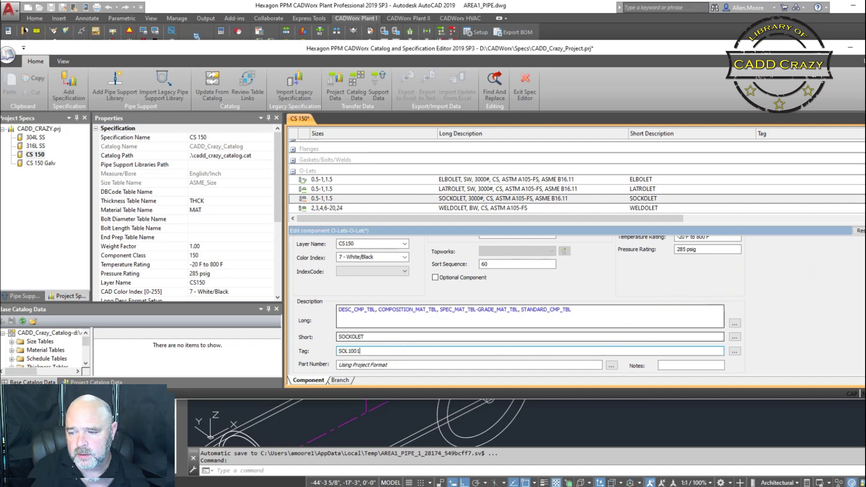
click(847, 251)
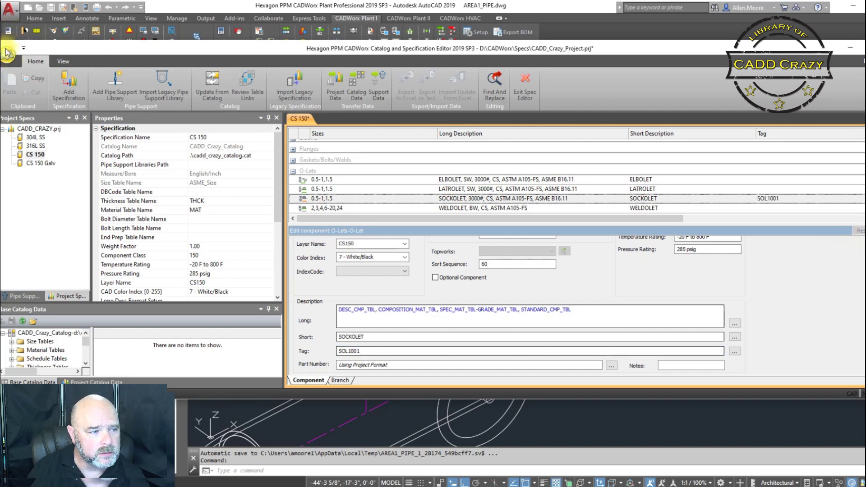
click(7, 52)
click(33, 162)
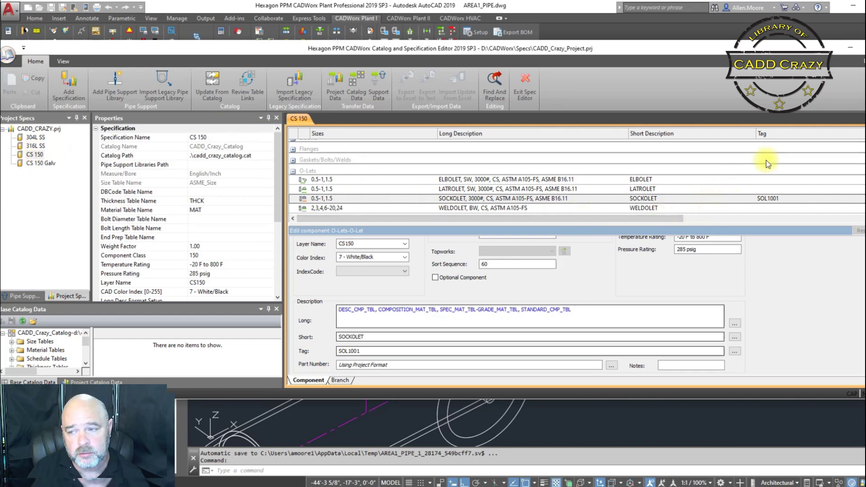
click(852, 50)
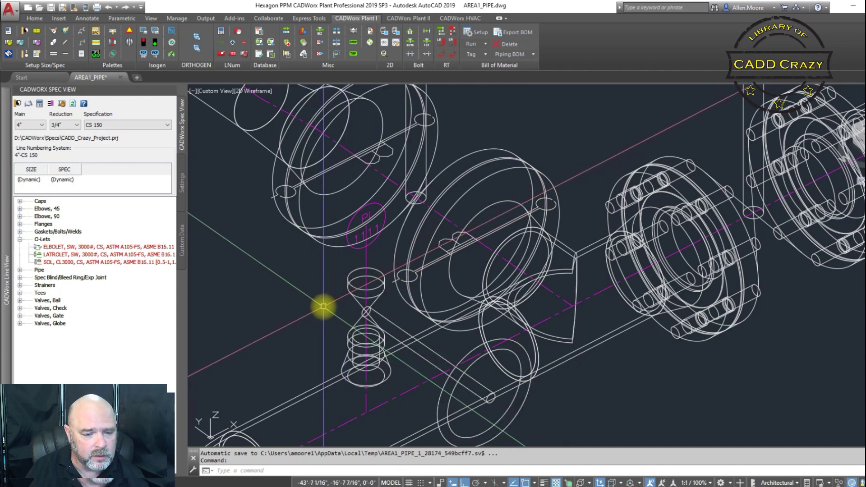
Reload the project spec and enable Show Tag so the sockolet lists SOL1001.
scroll(315, 309, down, 3)
scroll(311, 294, up, 3)
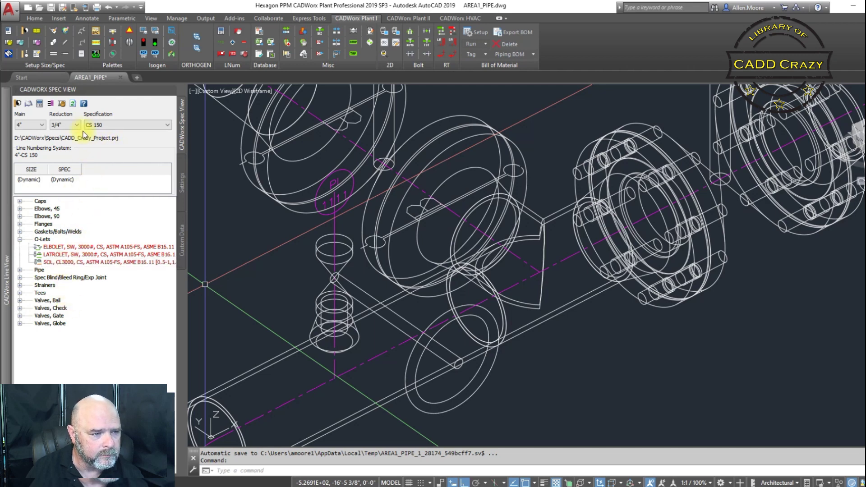
click(72, 105)
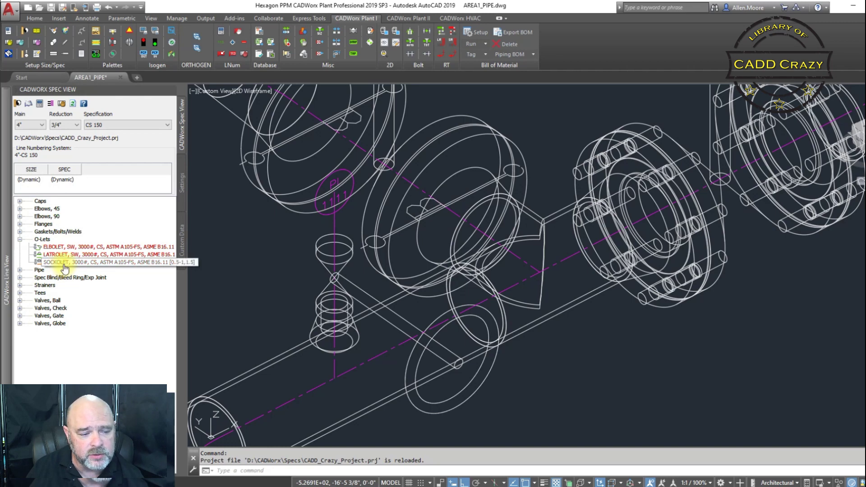
click(181, 185)
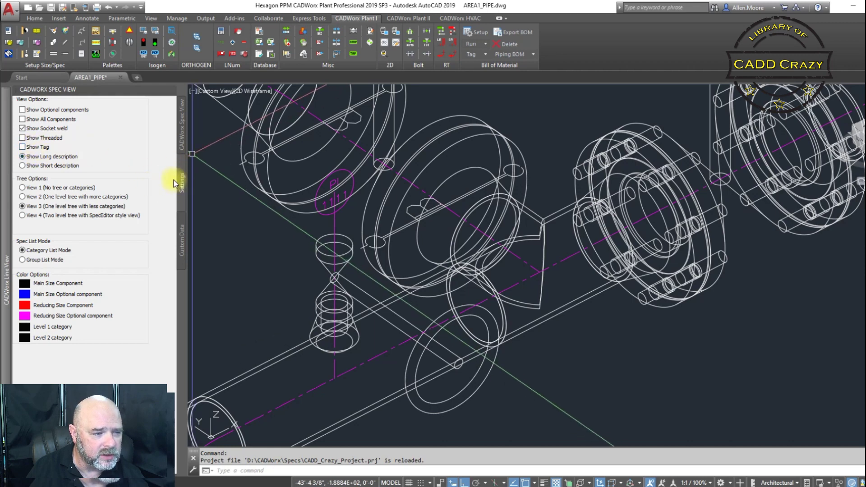
click(36, 147)
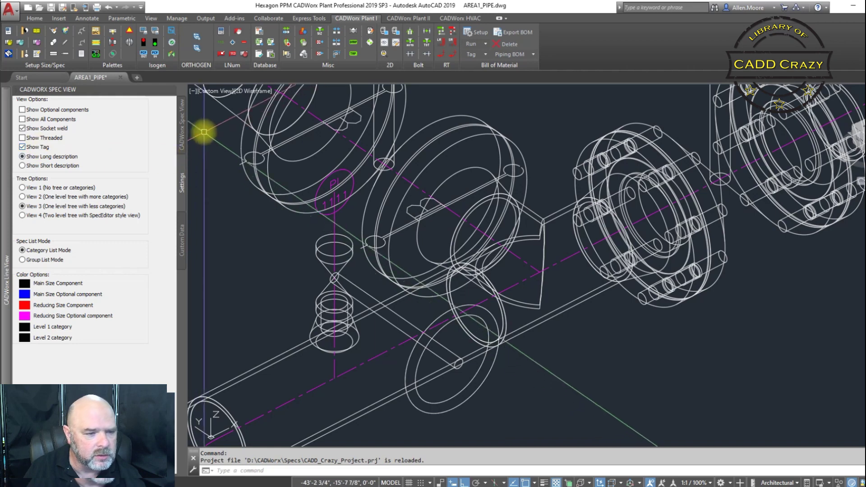
click(182, 134)
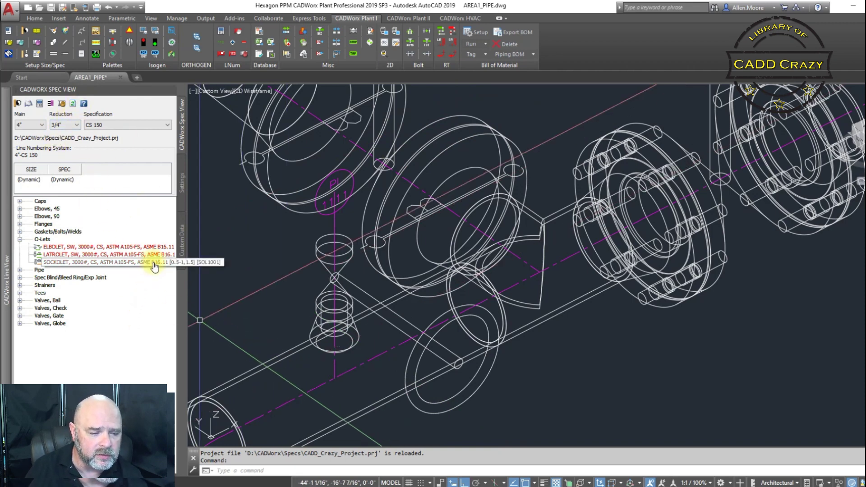
Run CONVERTFROMPRJDATA on the sockolet, then reopen its properties to confirm tag SOL1001.
click(234, 285)
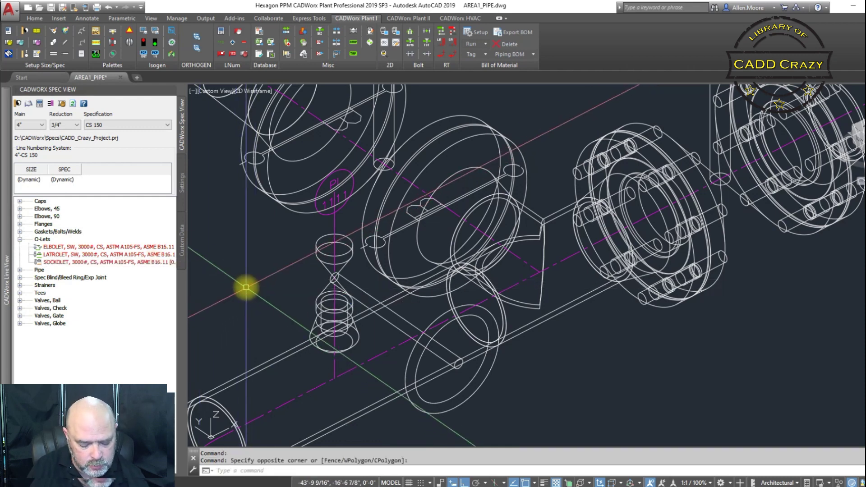
text(CON)
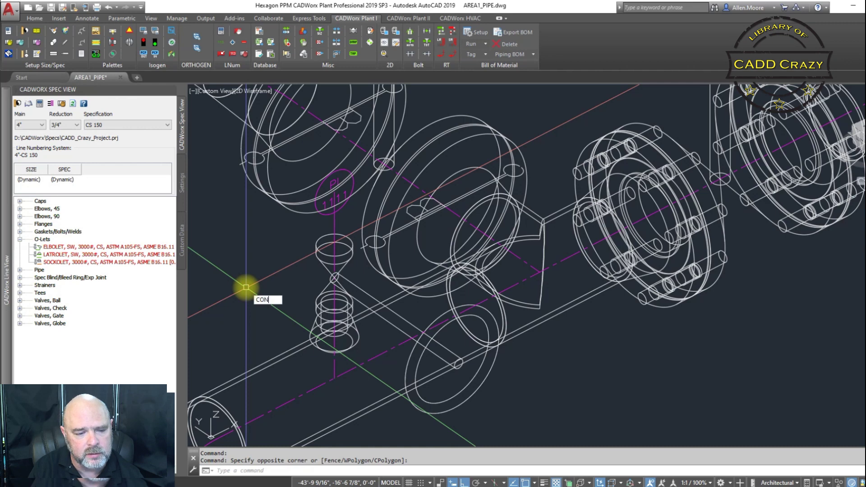
key(Down)
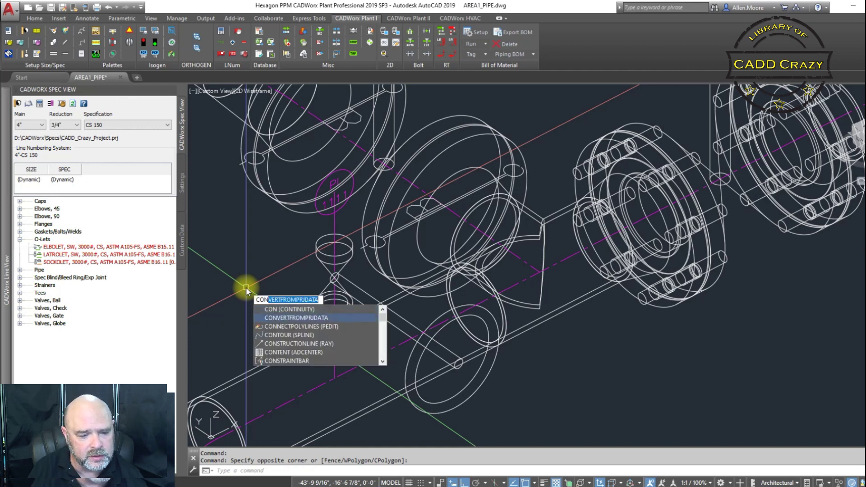
key(Return)
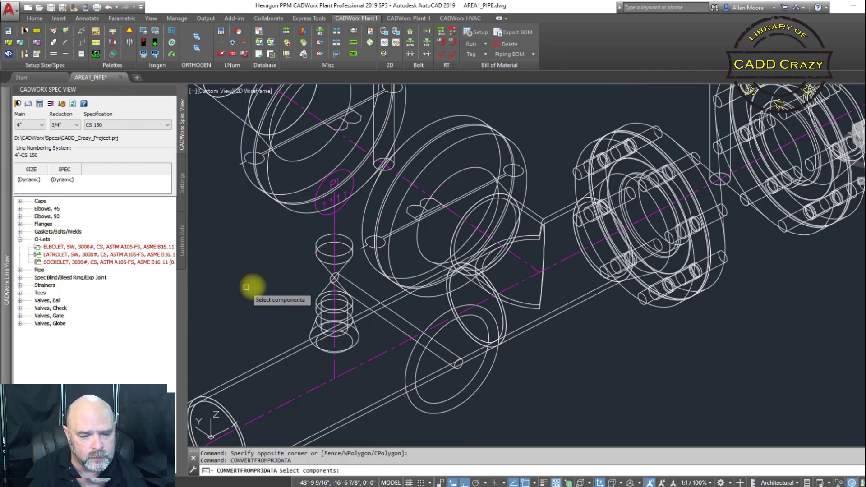
click(313, 326)
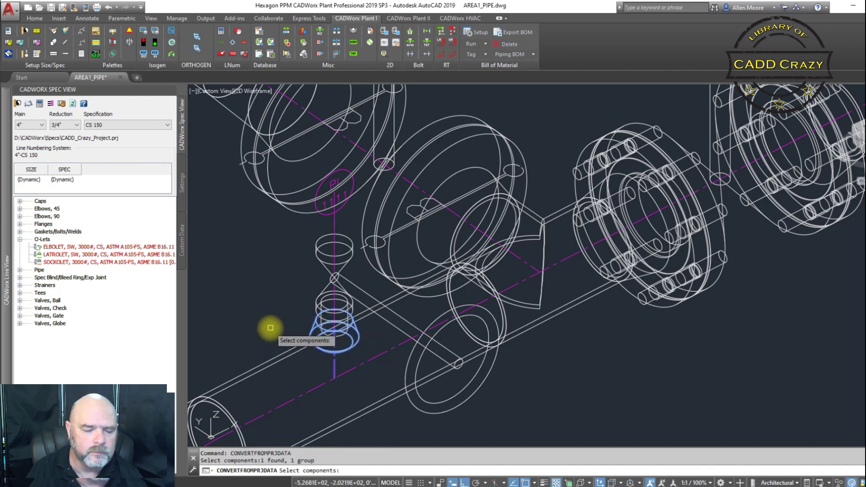
key(Return)
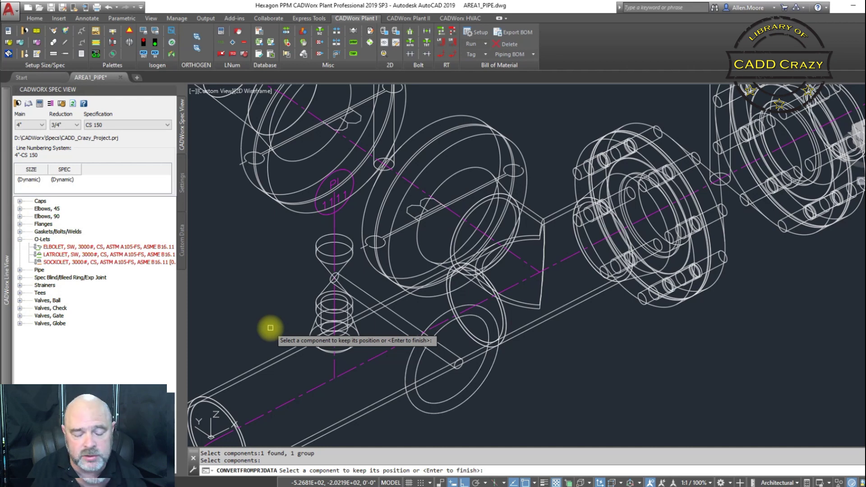
key(Return)
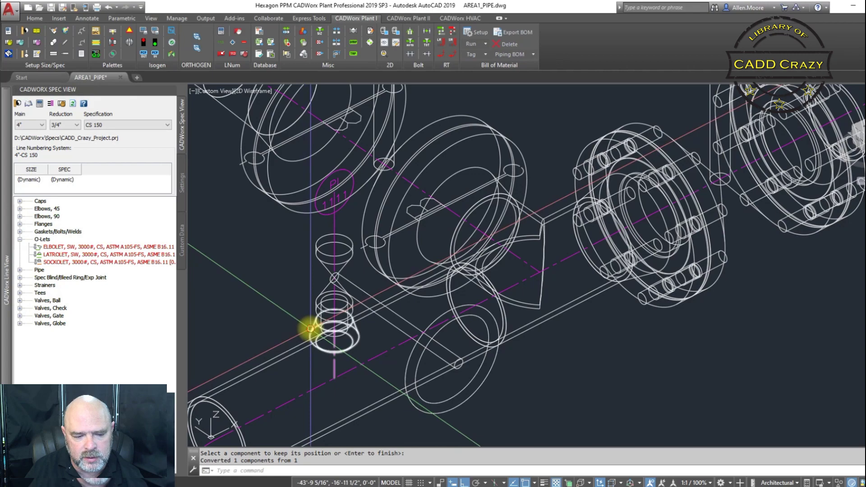
double_click(310, 328)
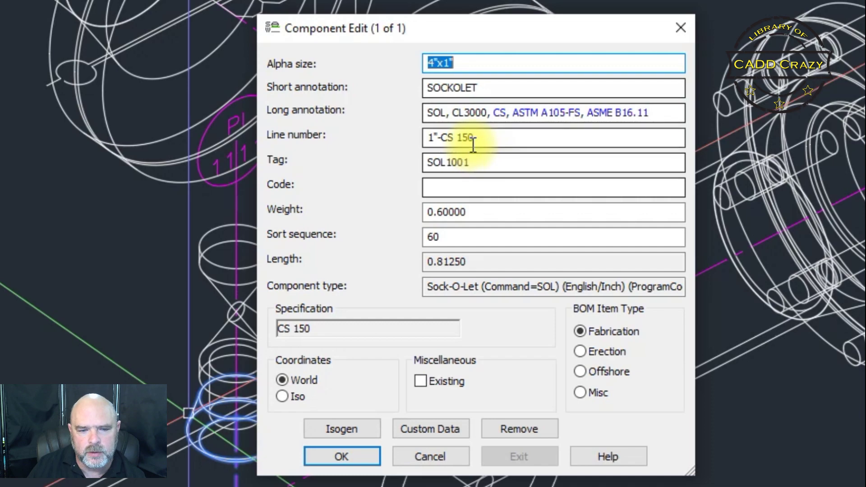
click(340, 457)
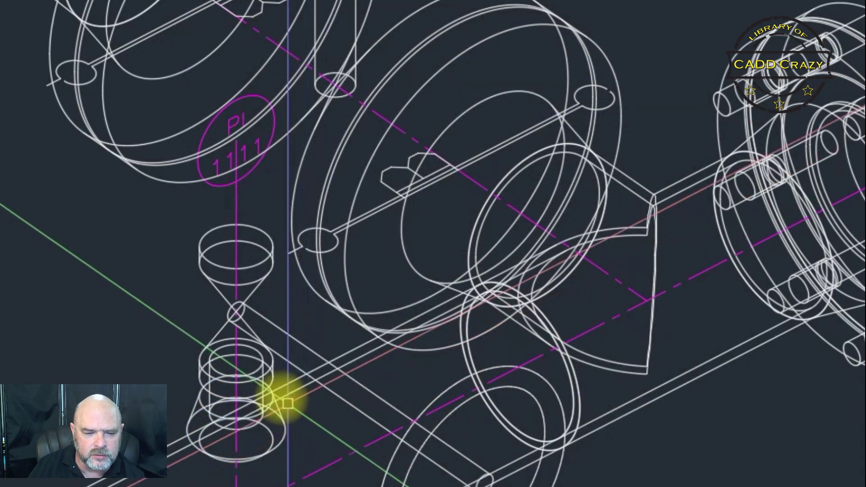
mouse_move(235, 361)
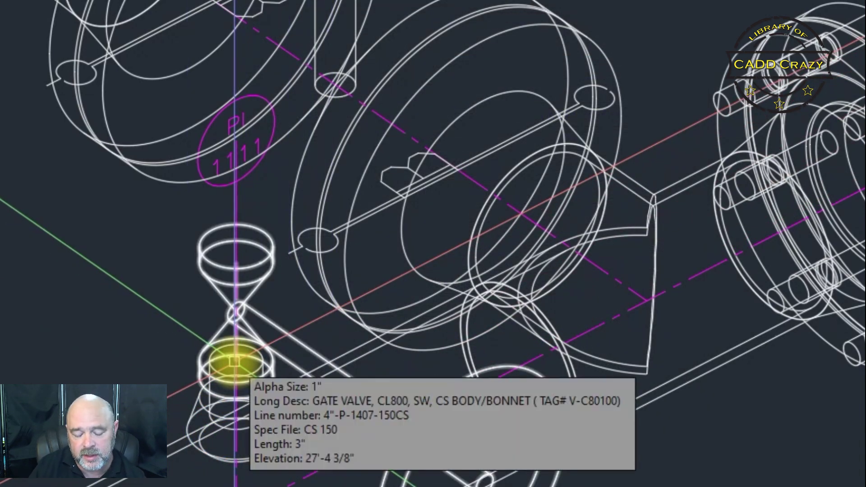
double_click(221, 329)
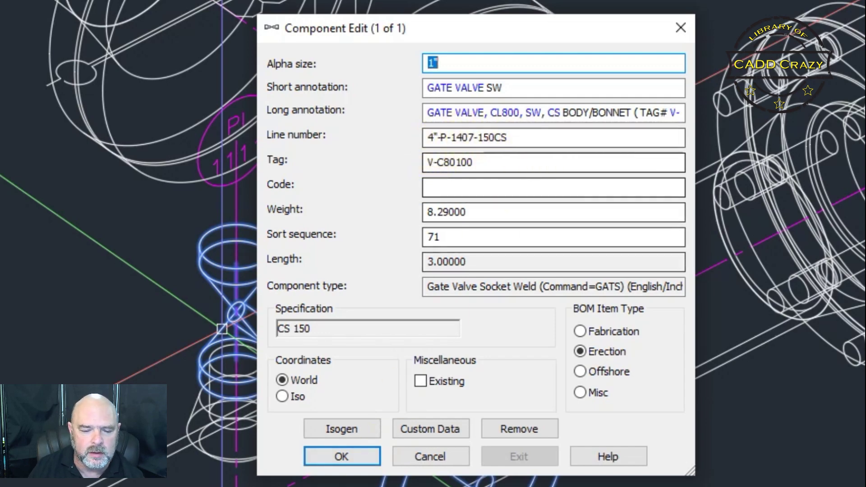
click(417, 453)
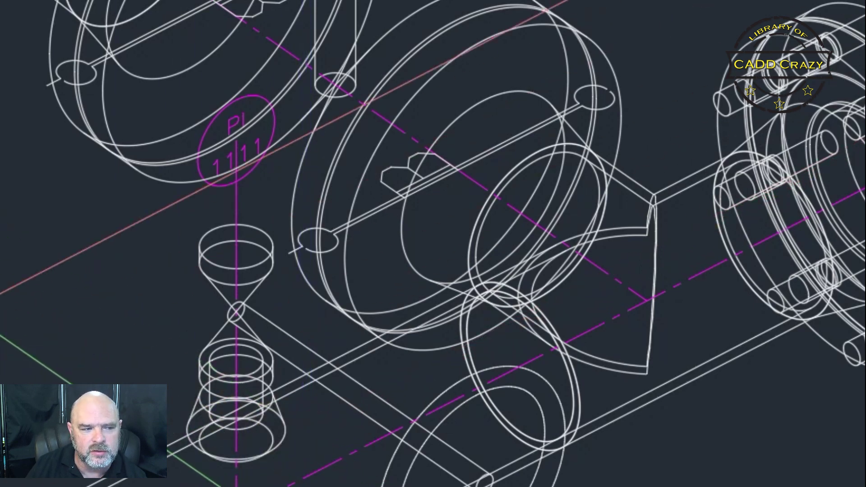
Reopen the sockolet's Component Edit dialog and highlight CS 150 in the line number.
double_click(186, 419)
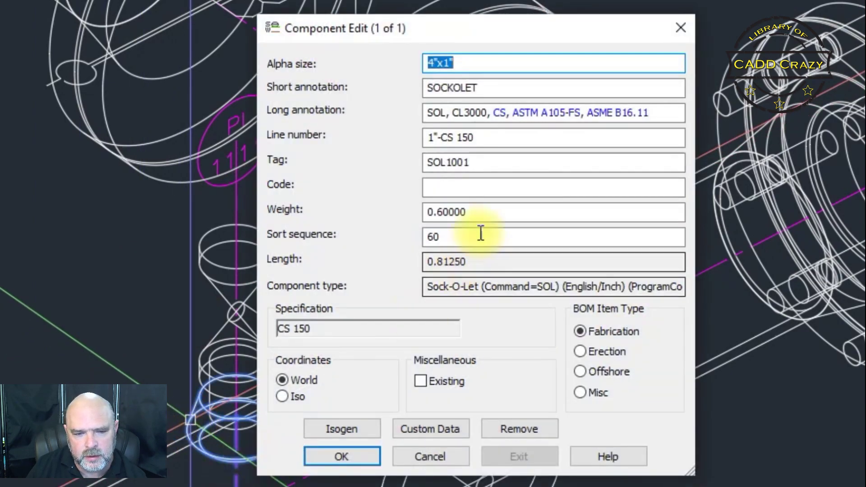
drag(496, 137, 426, 140)
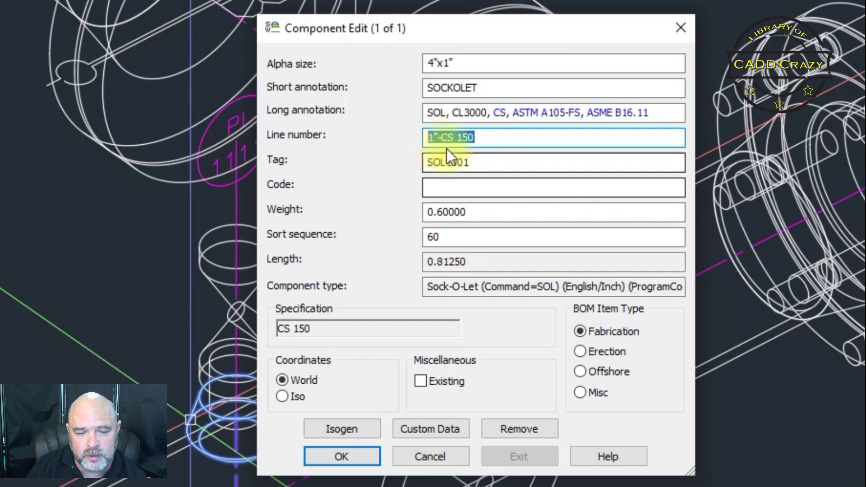